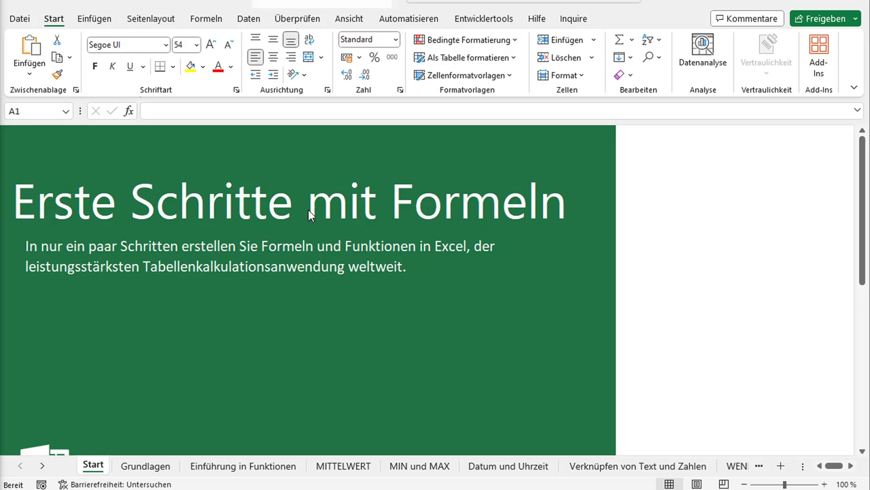
Return to the tutorial workbook and select the intro cell A4 on its Start sheet.
{"action": "left_click", "coordinate": [276, 277]}
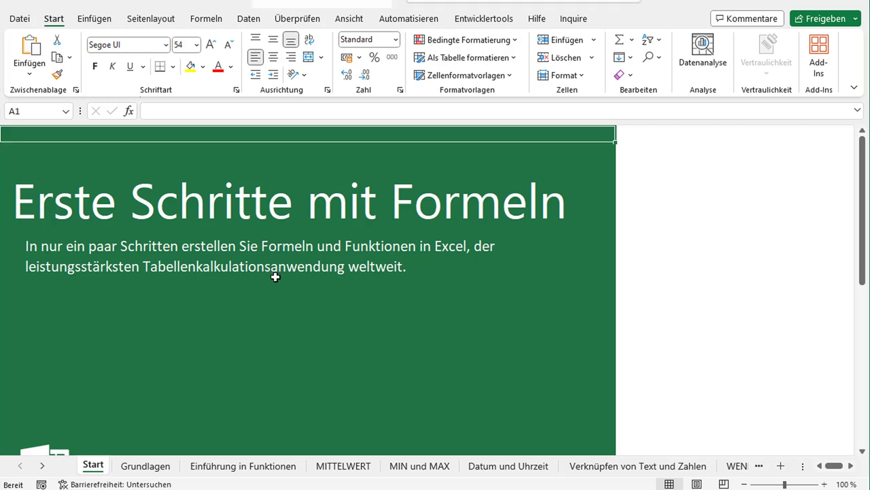
{"action": "left_click", "coordinate": [197, 312]}
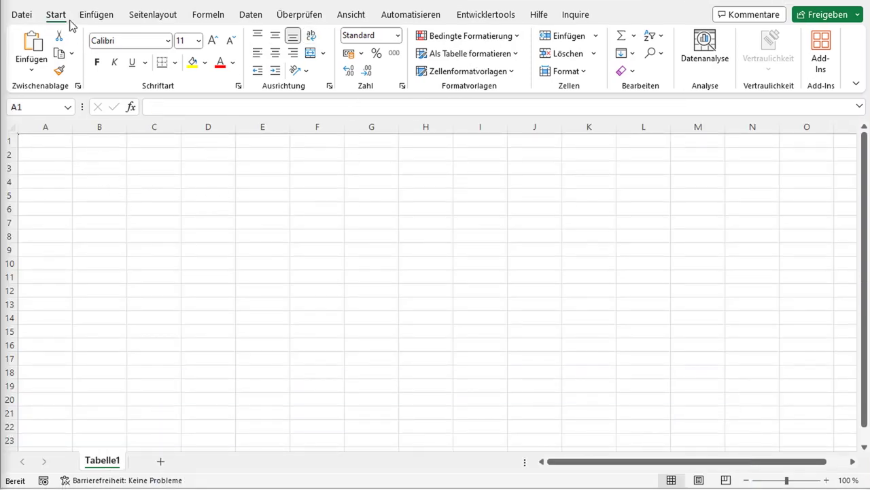
In Datei > Neu, browse the template gallery and preview 'Lernprogramm zu Formeln'.
{"action": "left_click", "coordinate": [27, 17]}
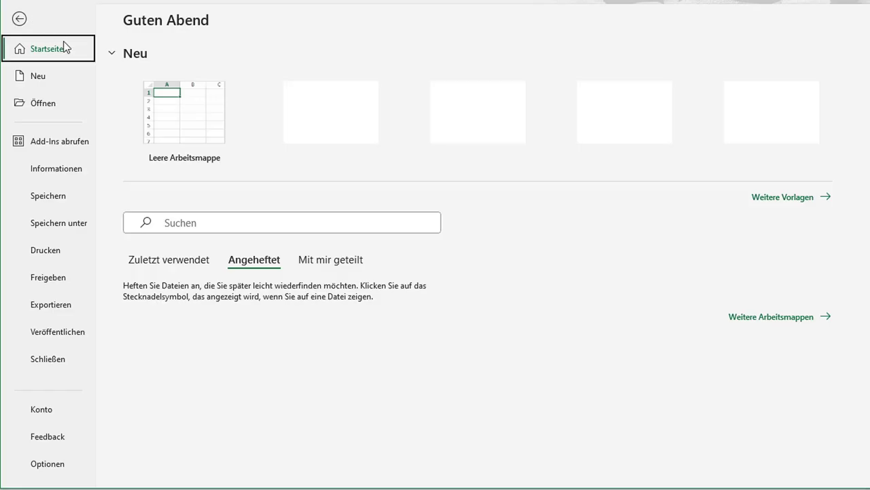
{"action": "left_click", "coordinate": [56, 77]}
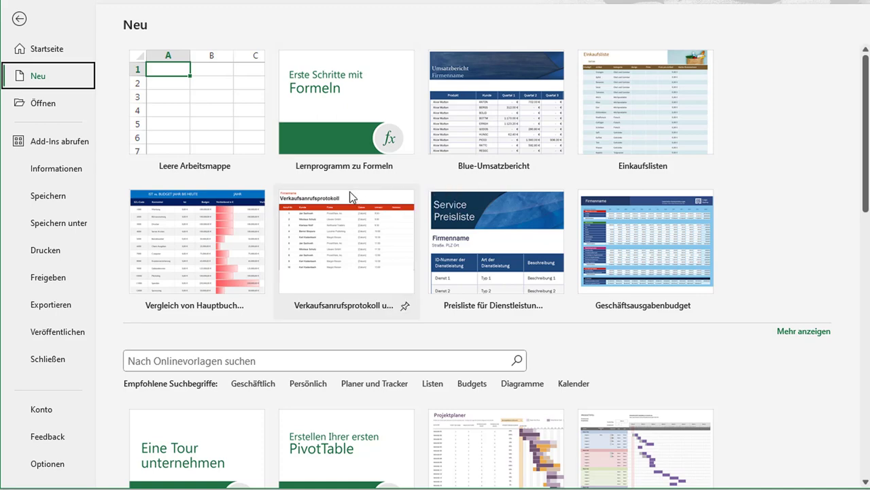
{"action": "scroll", "coordinate": [351, 181], "scroll_direction": "down", "scroll_amount": 1}
{"action": "scroll", "coordinate": [352, 180], "scroll_direction": "up", "scroll_amount": 1}
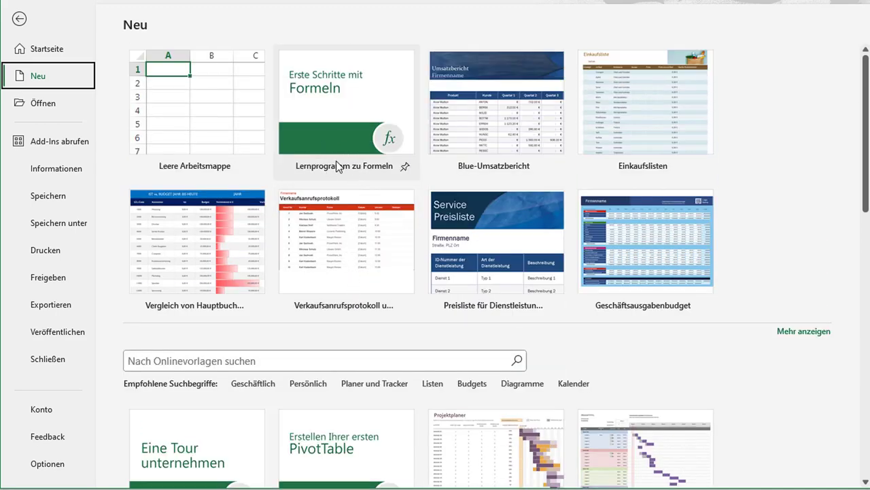
{"action": "scroll", "coordinate": [374, 270], "scroll_direction": "down", "scroll_amount": 3}
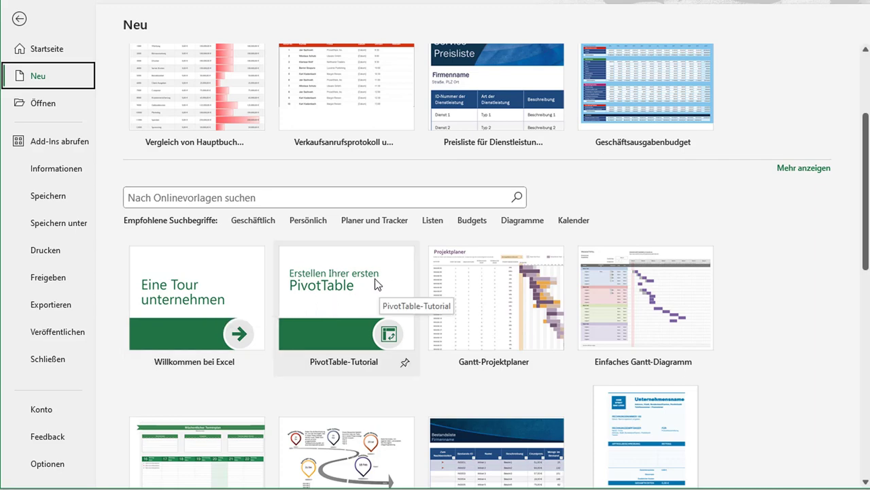
{"action": "scroll", "coordinate": [393, 231], "scroll_direction": "up", "scroll_amount": 3}
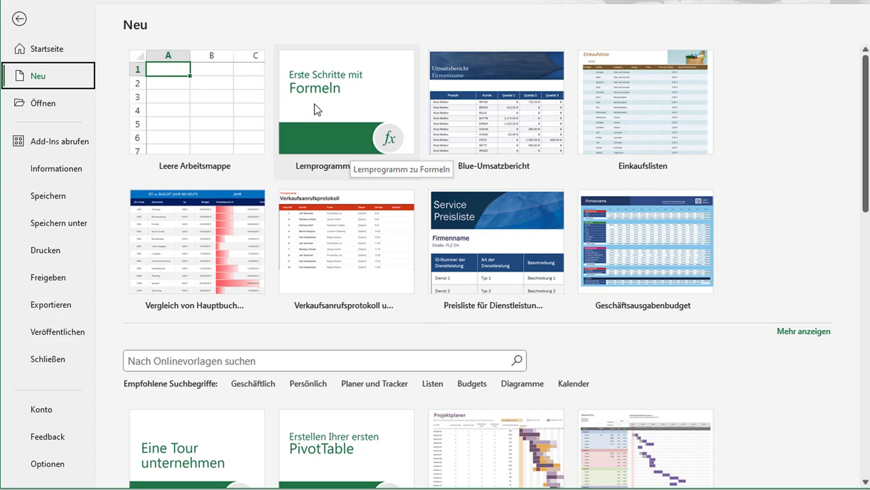
{"action": "left_click", "coordinate": [350, 141]}
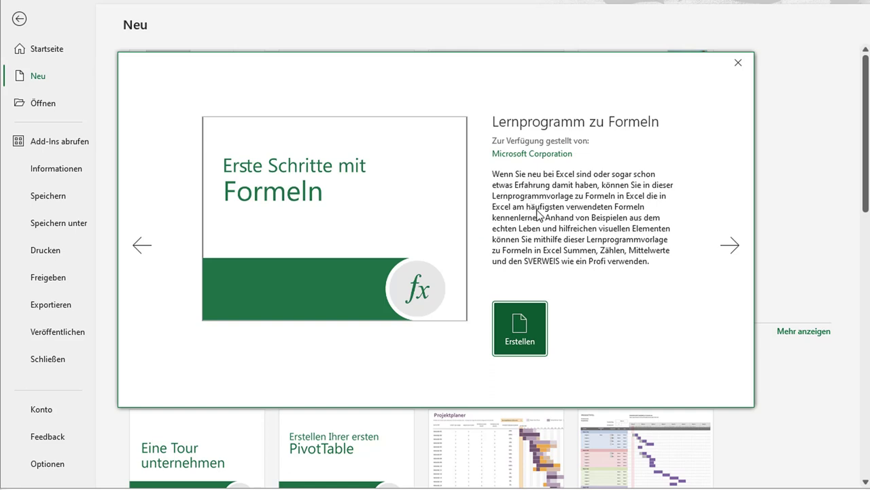
Create the workbook from the formula tutorial template, position its window, and select cell A4.
{"action": "left_click", "coordinate": [531, 328]}
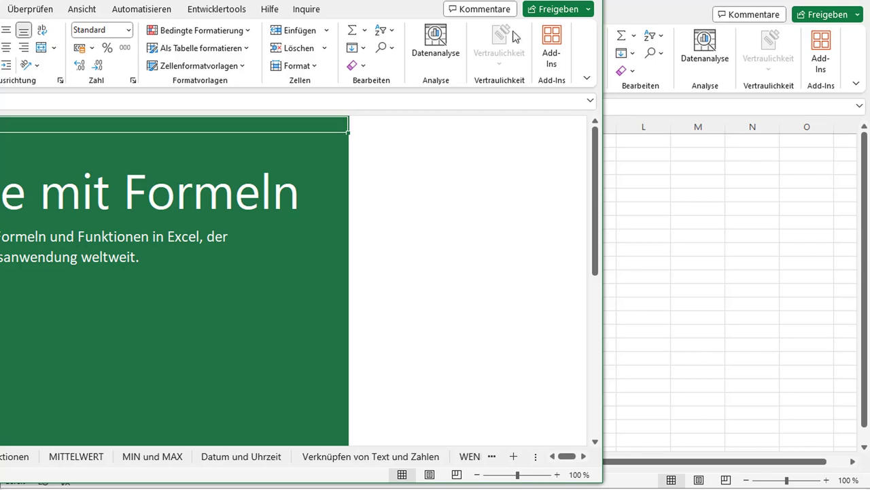
{"action": "left_click_drag", "start_coordinate": [368, 3], "coordinate": [625, 4]}
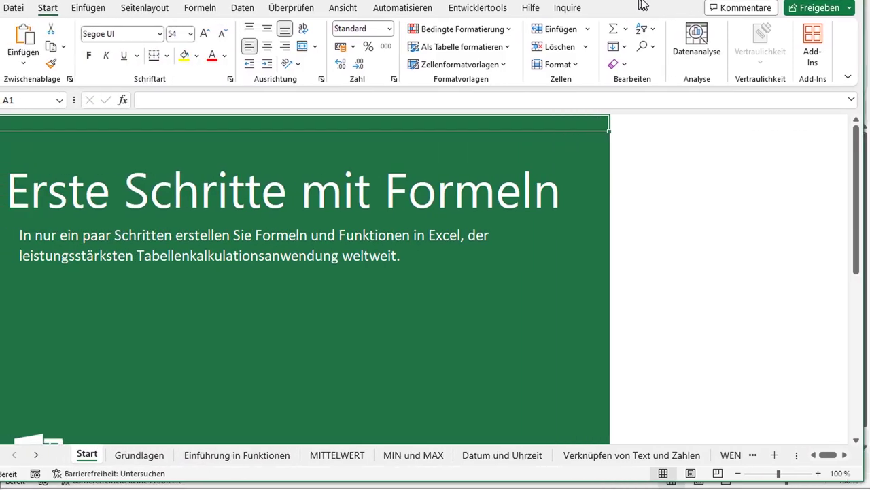
{"action": "left_click_drag", "start_coordinate": [627, 3], "coordinate": [647, 7]}
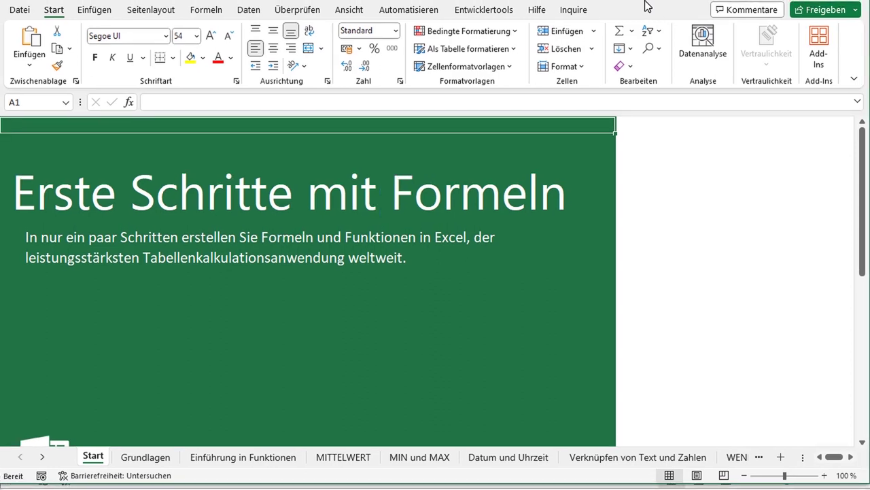
{"action": "left_click", "coordinate": [264, 291]}
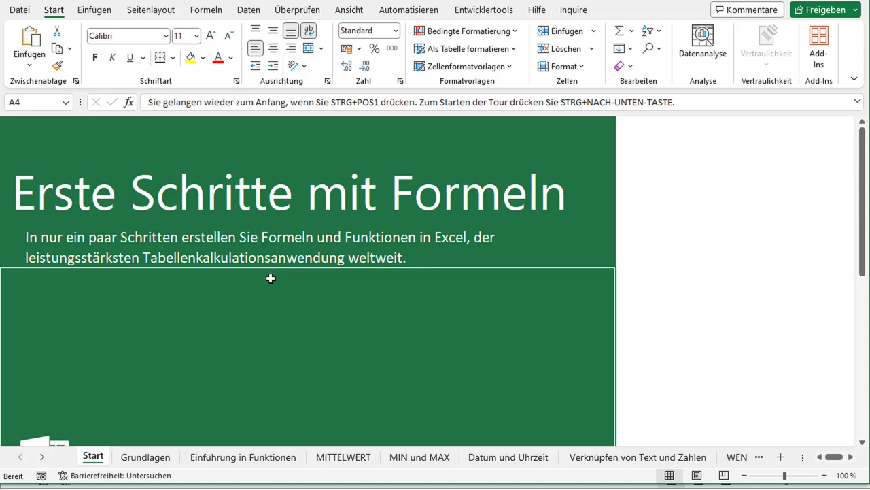
{"action": "scroll", "coordinate": [271, 279], "scroll_direction": "down", "scroll_amount": 1}
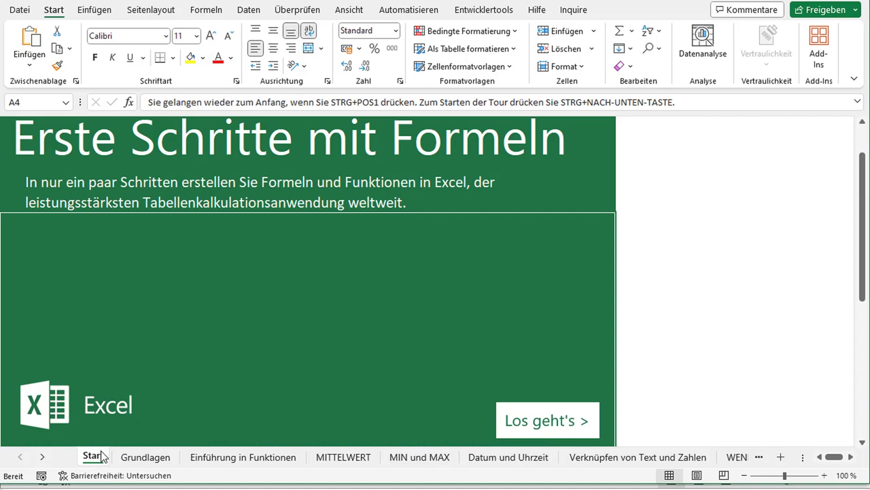
Advance from the Start sheet to Grundlagen and scroll the sheet tabs forward and back.
{"action": "left_click", "coordinate": [543, 428]}
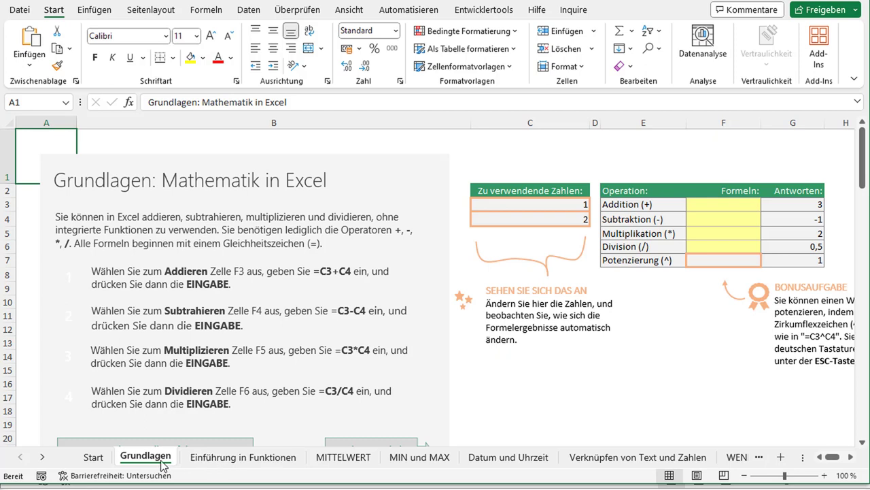
{"action": "left_click", "coordinate": [41, 457]}
{"action": "left_click", "coordinate": [42, 457]}
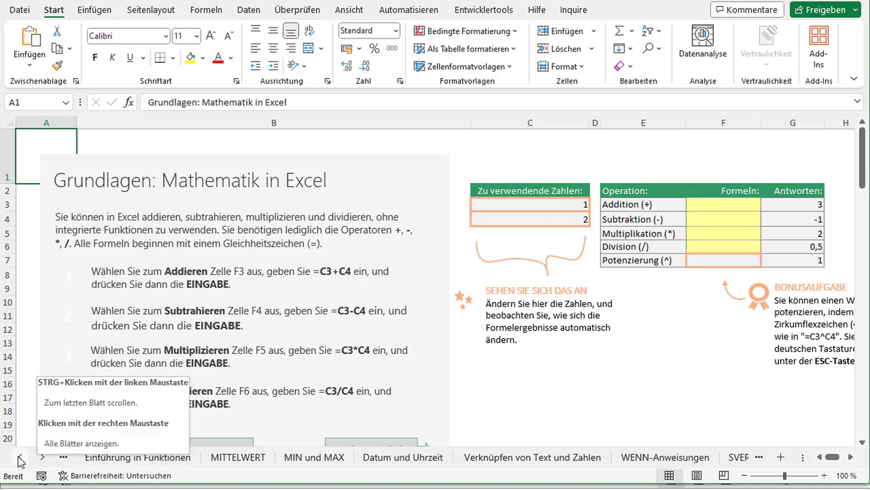
{"action": "left_click", "coordinate": [20, 457]}
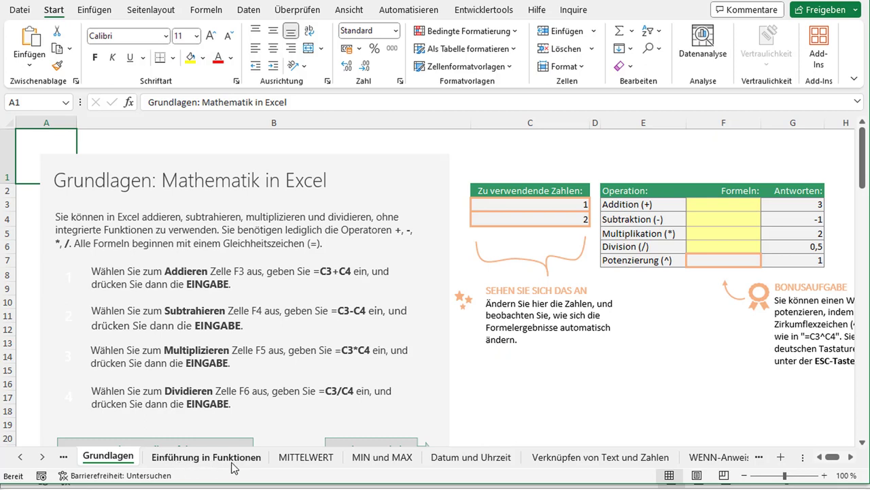
Scroll the sheet tabs from MITTELWERT through Weitere Informationen, then back to Start and Grundlagen.
{"action": "left_click", "coordinate": [42, 457]}
{"action": "left_click", "coordinate": [42, 457]}
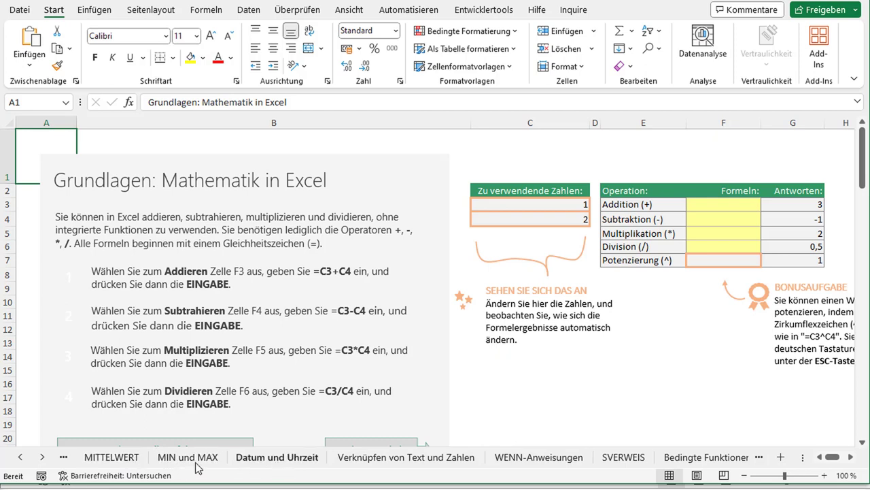
{"action": "left_click", "coordinate": [42, 458]}
{"action": "left_click", "coordinate": [42, 458]}
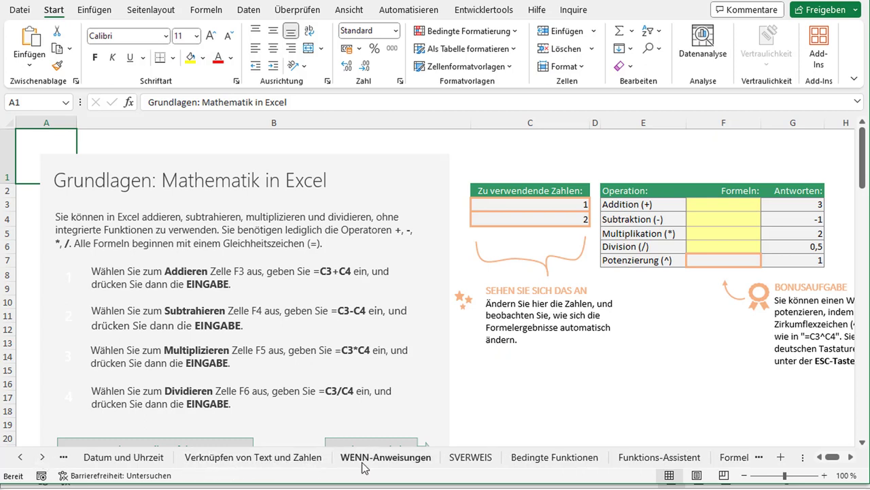
{"action": "left_click", "coordinate": [46, 461]}
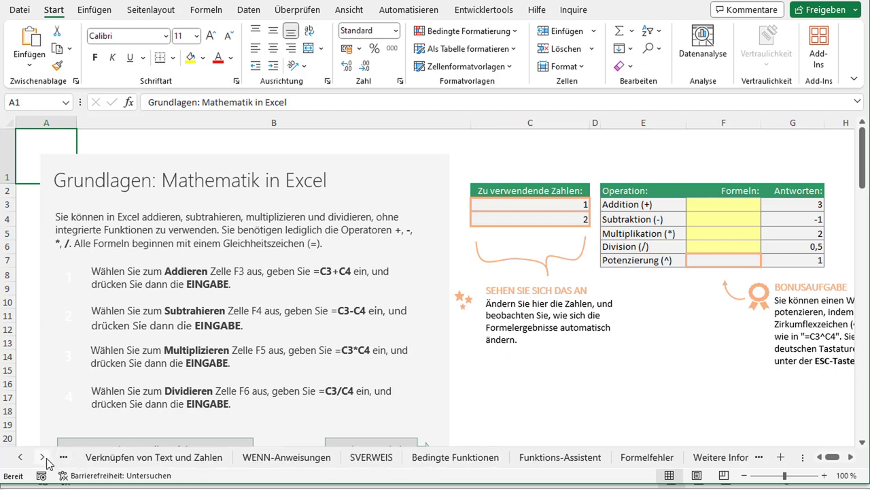
{"action": "left_click", "coordinate": [46, 462]}
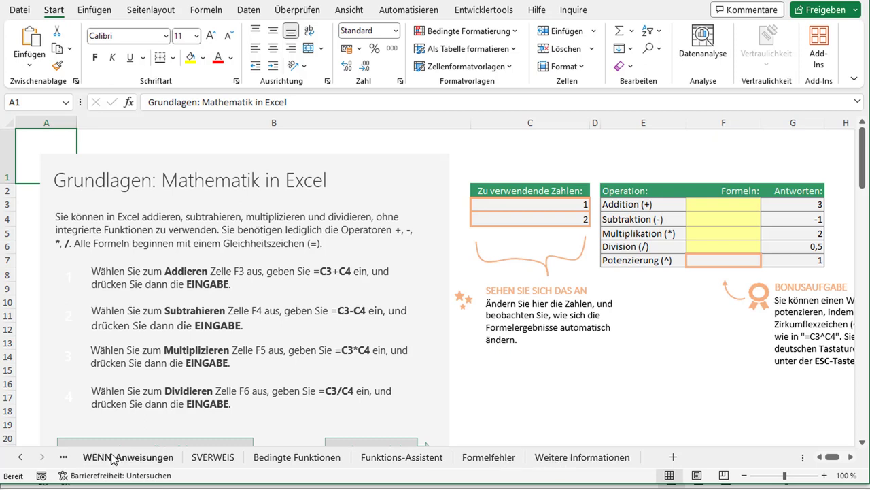
{"action": "left_click", "coordinate": [22, 457]}
{"action": "left_click", "coordinate": [22, 458]}
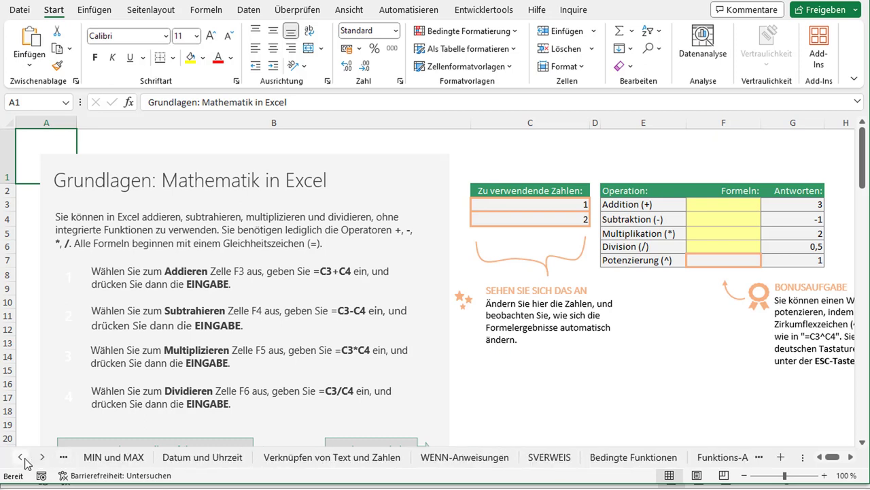
{"action": "left_click", "coordinate": [22, 457]}
{"action": "left_click", "coordinate": [23, 457]}
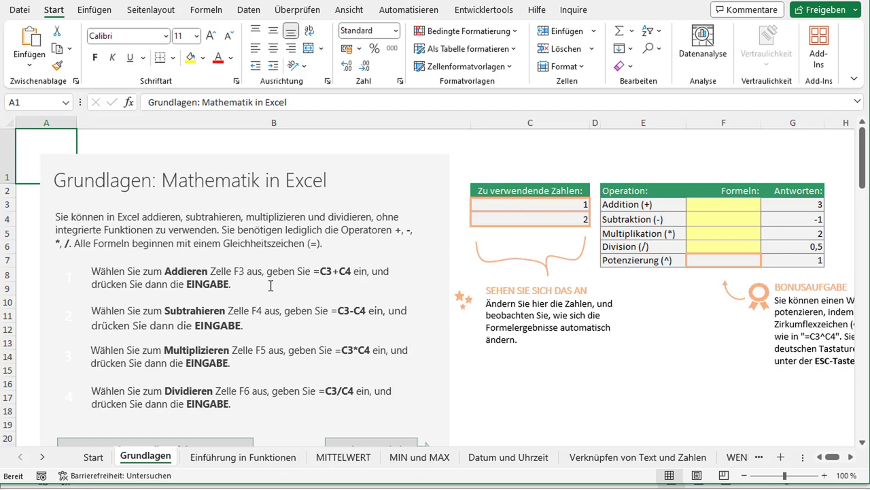
{"action": "scroll", "coordinate": [323, 286], "scroll_direction": "down", "scroll_amount": 1}
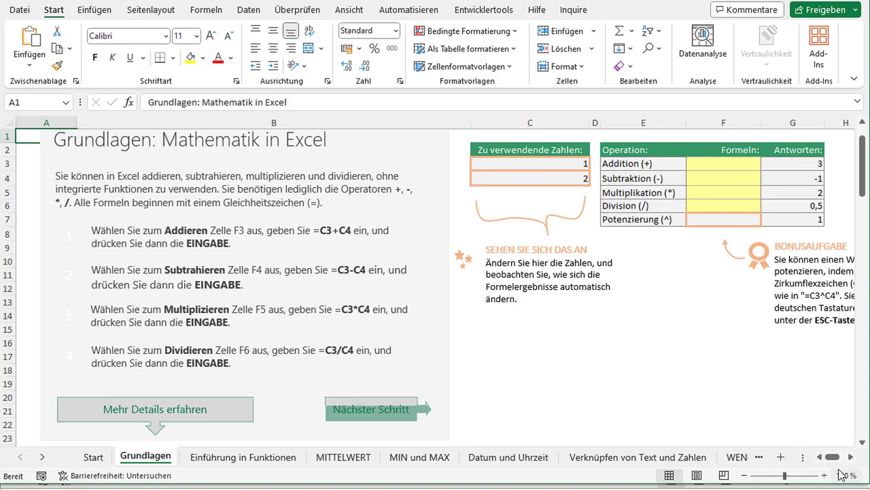
{"action": "left_click", "coordinate": [852, 458]}
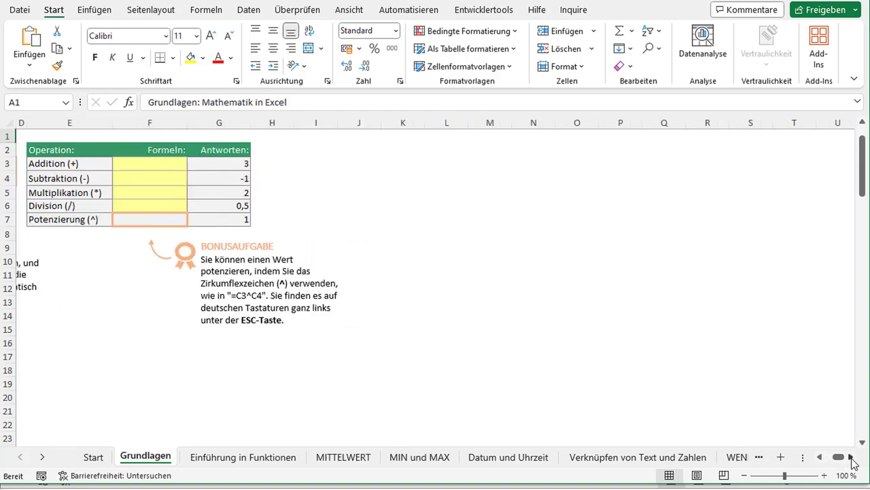
{"action": "left_click", "coordinate": [819, 457]}
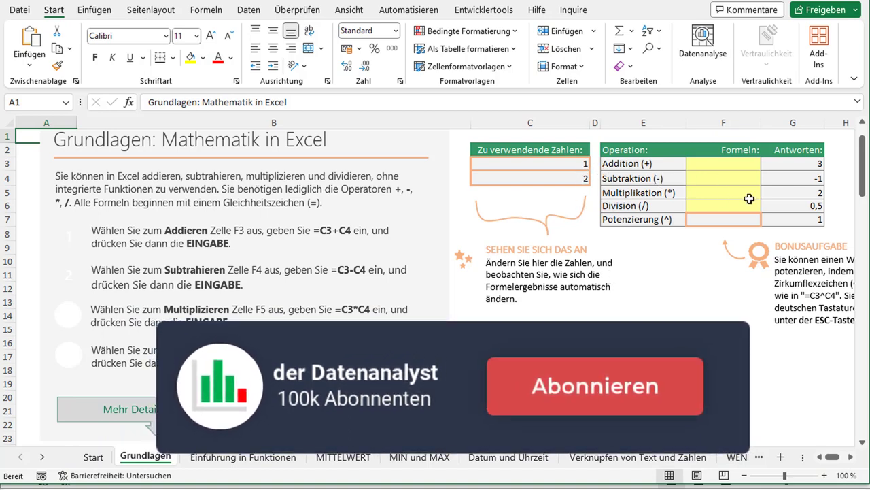
{"action": "left_click", "coordinate": [789, 165]}
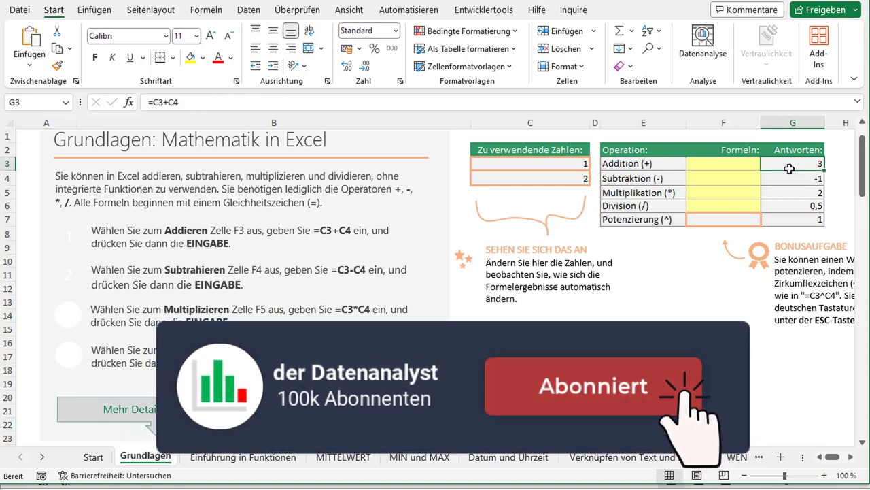
{"action": "left_click", "coordinate": [744, 169]}
{"action": "left_click", "coordinate": [787, 179]}
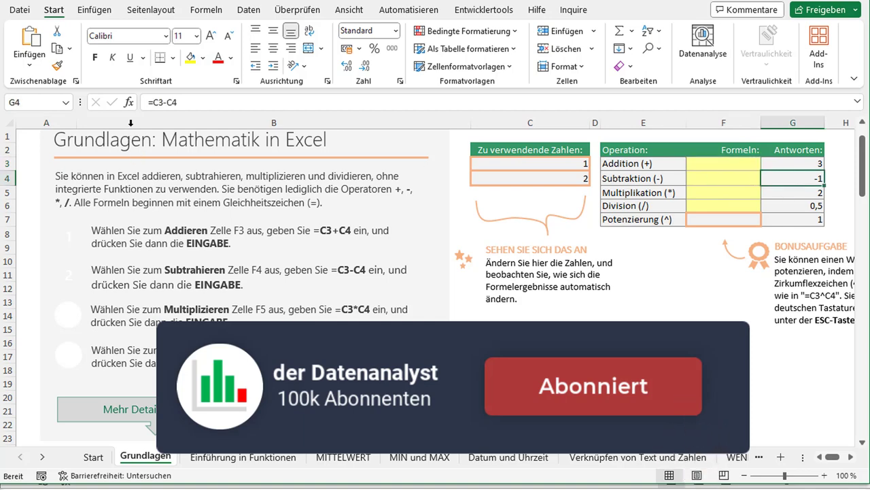
{"action": "left_click", "coordinate": [775, 196]}
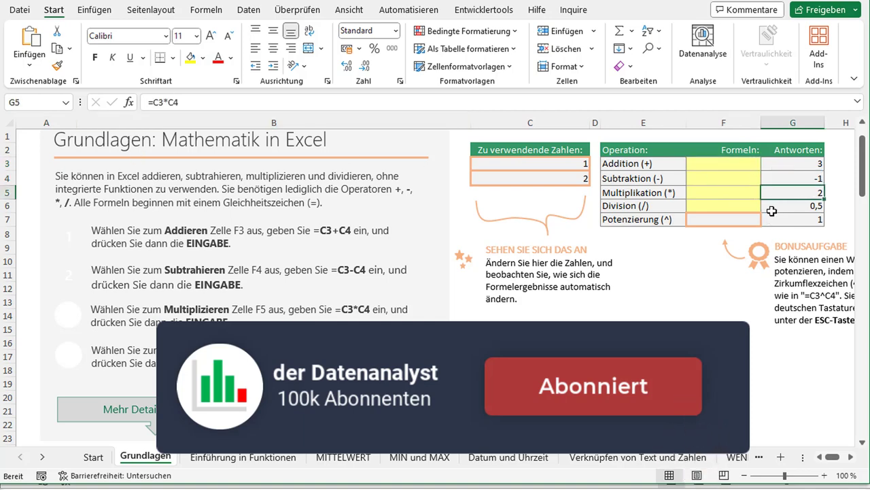
{"action": "left_click", "coordinate": [778, 210]}
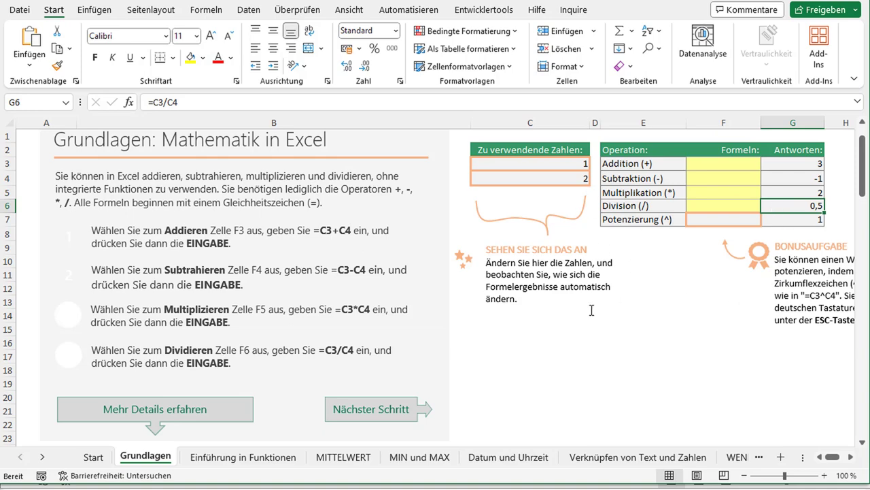
{"action": "scroll", "coordinate": [517, 313], "scroll_direction": "down", "scroll_amount": 1}
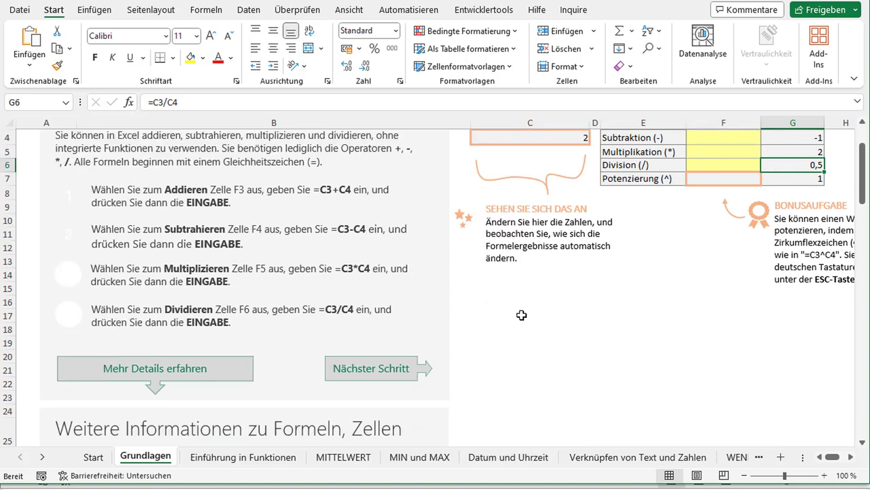
{"action": "scroll", "coordinate": [521, 315], "scroll_direction": "down", "scroll_amount": 1}
{"action": "scroll", "coordinate": [522, 314], "scroll_direction": "down", "scroll_amount": 2}
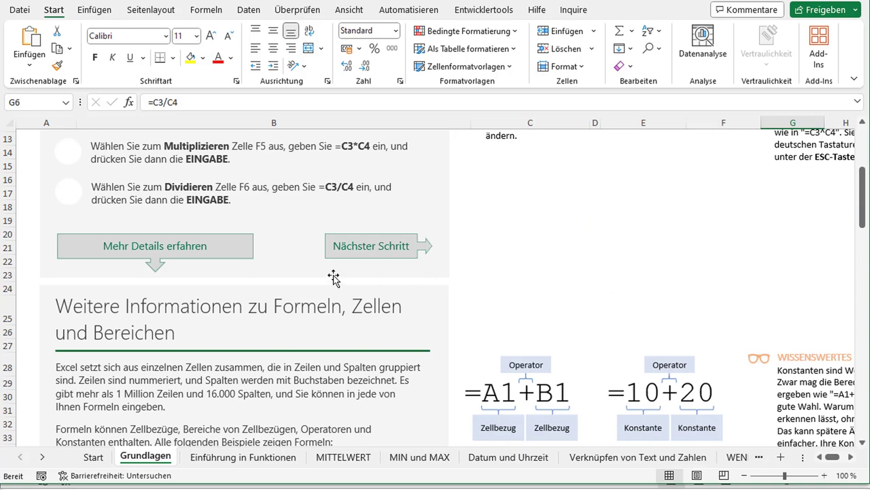
{"action": "scroll", "coordinate": [333, 278], "scroll_direction": "down", "scroll_amount": 2}
{"action": "scroll", "coordinate": [422, 299], "scroll_direction": "down", "scroll_amount": 1}
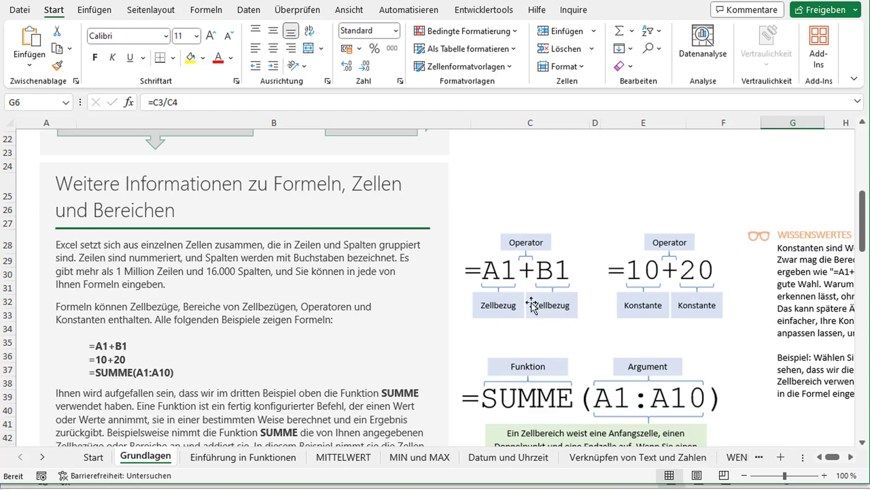
{"action": "scroll", "coordinate": [529, 315], "scroll_direction": "down", "scroll_amount": 2}
{"action": "scroll", "coordinate": [544, 340], "scroll_direction": "down", "scroll_amount": 1}
{"action": "scroll", "coordinate": [507, 287], "scroll_direction": "down", "scroll_amount": 1}
{"action": "scroll", "coordinate": [452, 334], "scroll_direction": "down", "scroll_amount": 1}
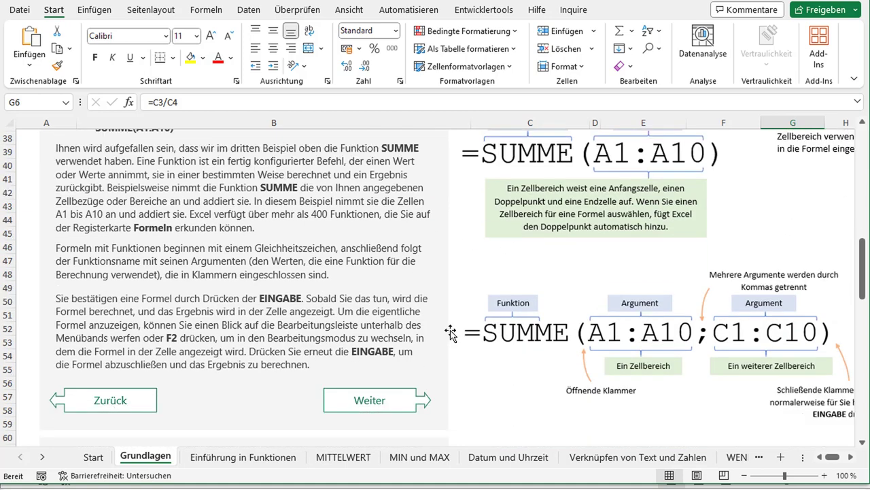
{"action": "scroll", "coordinate": [580, 350], "scroll_direction": "up", "scroll_amount": 1}
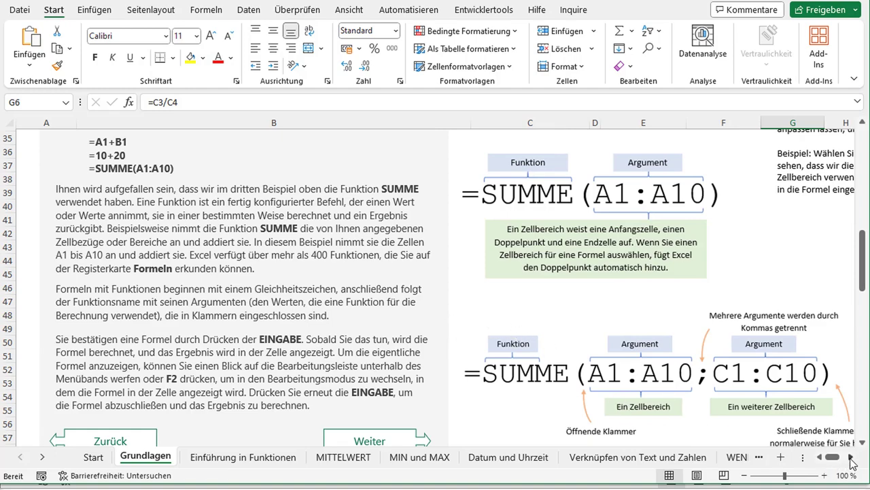
{"action": "left_click", "coordinate": [851, 457]}
{"action": "scroll", "coordinate": [786, 393], "scroll_direction": "down", "scroll_amount": 1}
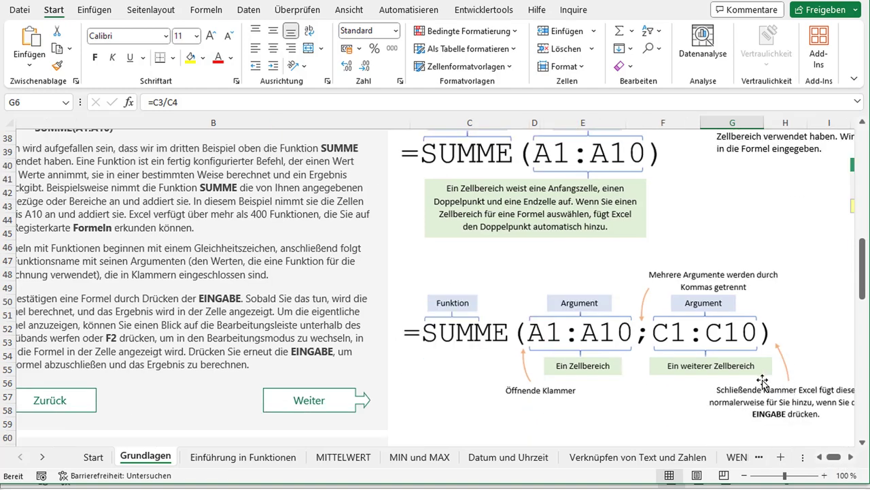
{"action": "scroll", "coordinate": [453, 295], "scroll_direction": "up", "scroll_amount": 4}
{"action": "scroll", "coordinate": [290, 292], "scroll_direction": "up", "scroll_amount": 2}
{"action": "scroll", "coordinate": [290, 292], "scroll_direction": "up", "scroll_amount": 1}
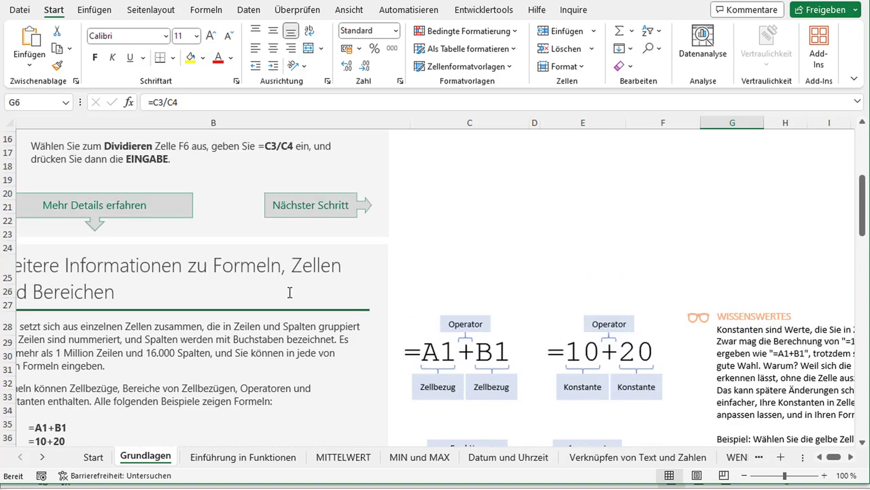
{"action": "scroll", "coordinate": [291, 292], "scroll_direction": "up", "scroll_amount": 3}
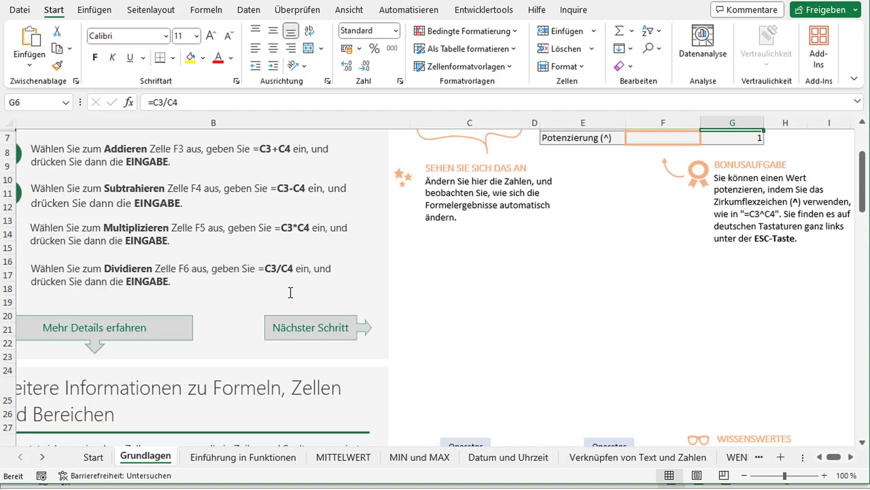
Go to the Einführung in Funktionen sheet via Nächster Schritt and scroll through its SUMME examples.
{"action": "left_click", "coordinate": [315, 332]}
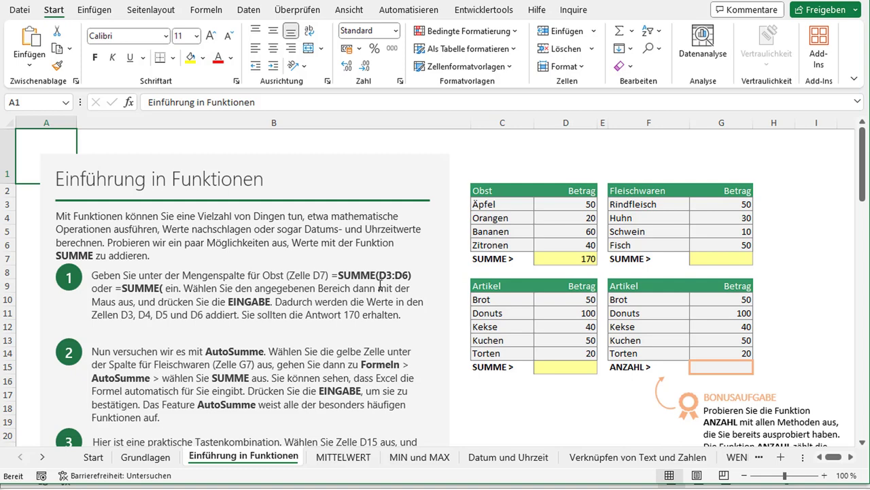
{"action": "scroll", "coordinate": [381, 285], "scroll_direction": "down", "scroll_amount": 1}
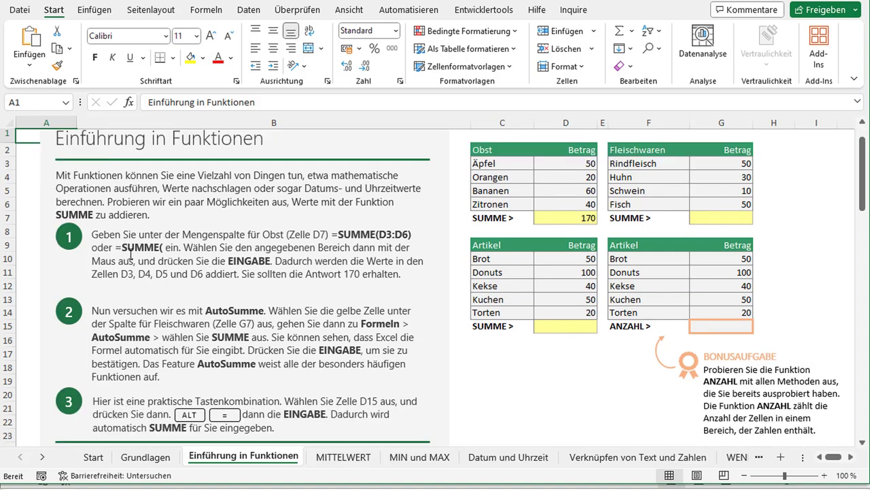
{"action": "scroll", "coordinate": [213, 289], "scroll_direction": "down", "scroll_amount": 1}
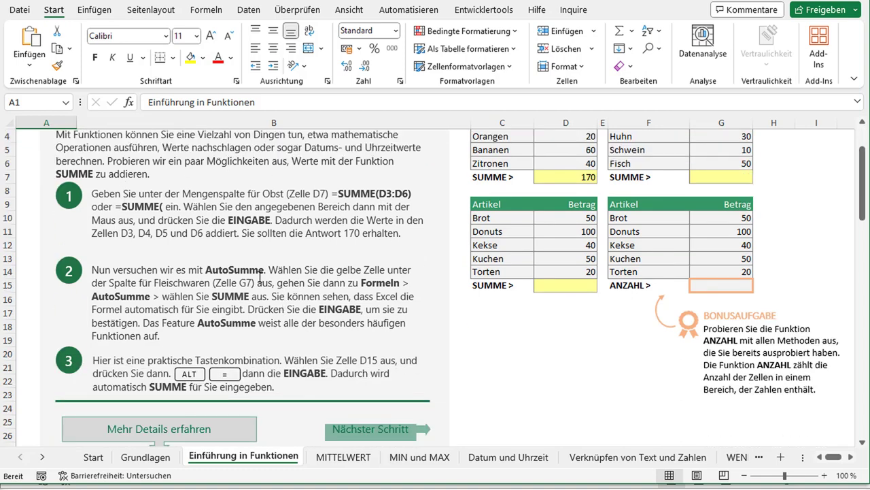
{"action": "scroll", "coordinate": [285, 334], "scroll_direction": "down", "scroll_amount": 2}
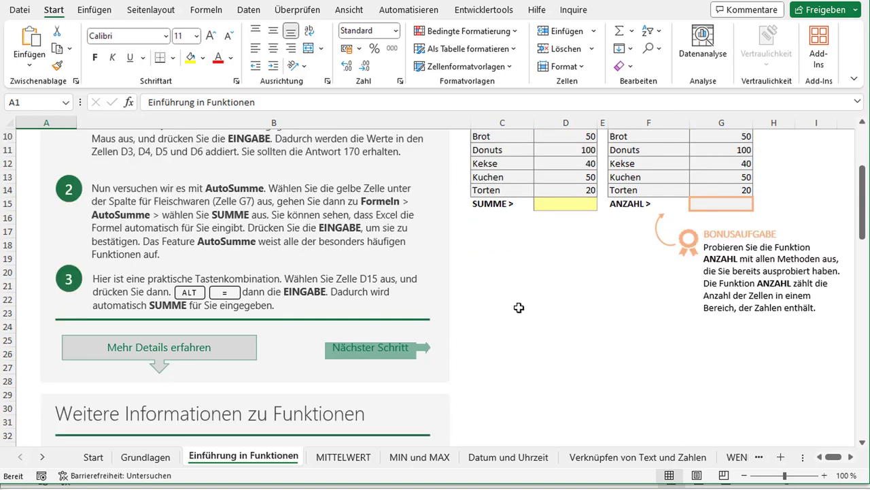
{"action": "scroll", "coordinate": [519, 308], "scroll_direction": "up", "scroll_amount": 4}
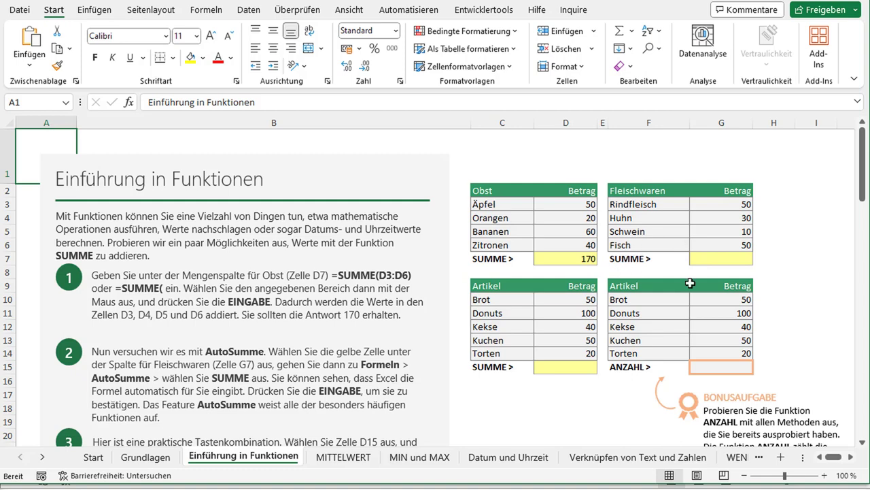
{"action": "scroll", "coordinate": [686, 283], "scroll_direction": "down", "scroll_amount": 2}
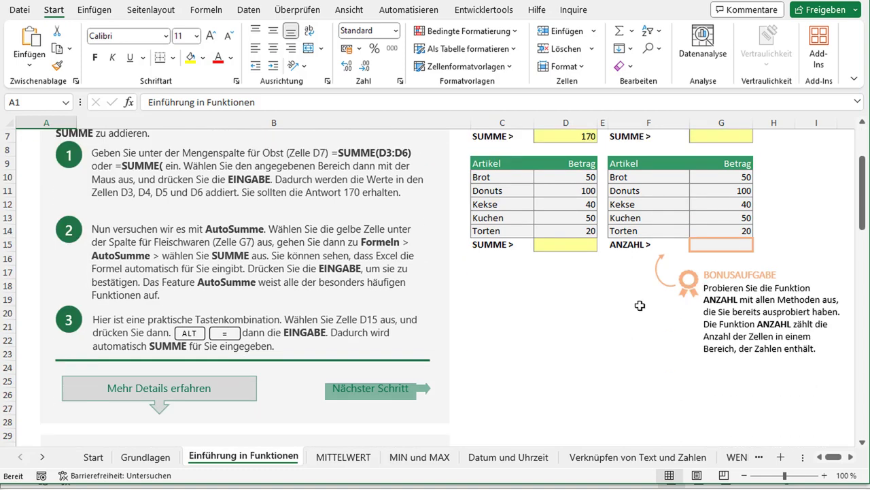
{"action": "scroll", "coordinate": [368, 285], "scroll_direction": "down", "scroll_amount": 4}
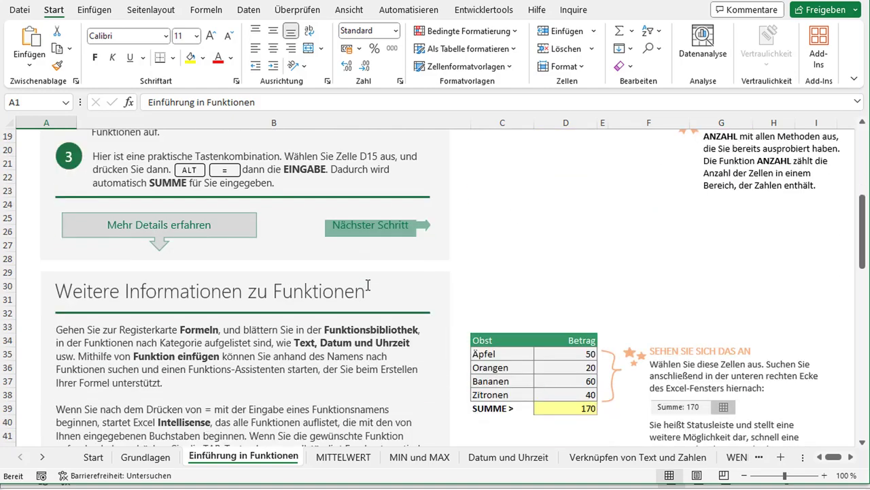
{"action": "scroll", "coordinate": [368, 286], "scroll_direction": "down", "scroll_amount": 2}
{"action": "scroll", "coordinate": [448, 310], "scroll_direction": "down", "scroll_amount": 1}
{"action": "scroll", "coordinate": [466, 311], "scroll_direction": "up", "scroll_amount": 1}
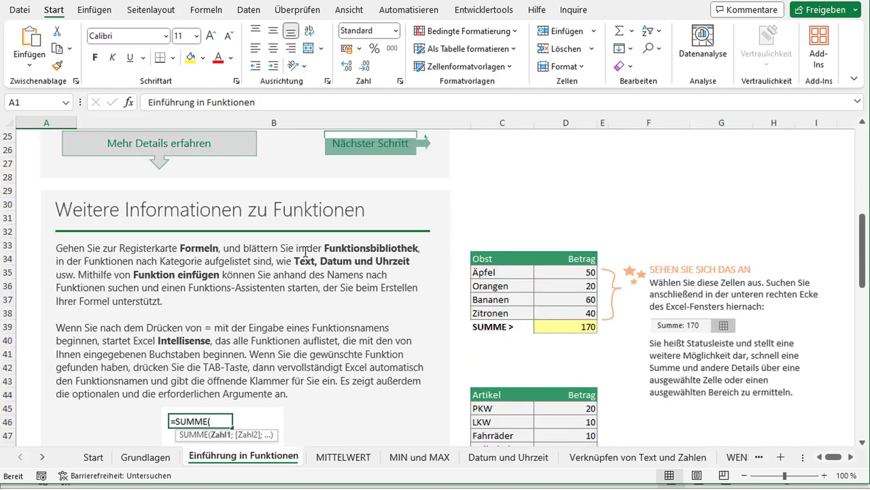
{"action": "scroll", "coordinate": [305, 252], "scroll_direction": "up", "scroll_amount": 1}
{"action": "scroll", "coordinate": [423, 305], "scroll_direction": "down", "scroll_amount": 2}
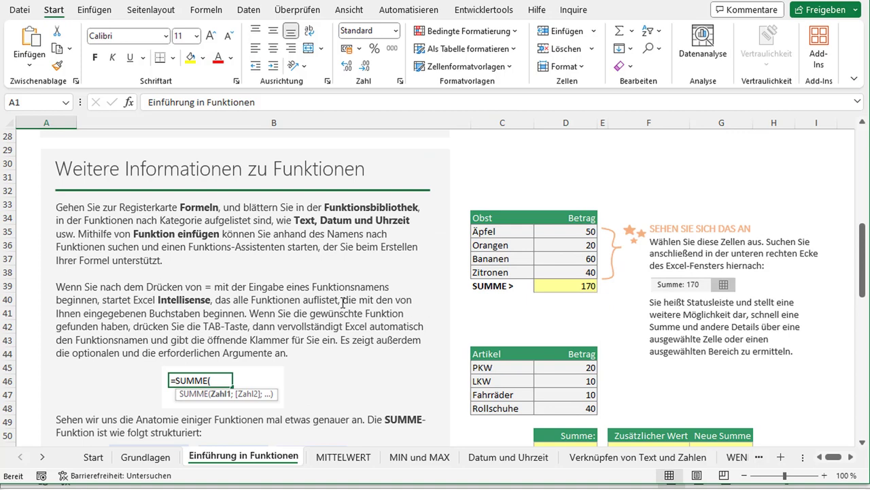
{"action": "scroll", "coordinate": [342, 302], "scroll_direction": "down", "scroll_amount": 2}
{"action": "scroll", "coordinate": [393, 303], "scroll_direction": "down", "scroll_amount": 1}
{"action": "scroll", "coordinate": [392, 304], "scroll_direction": "down", "scroll_amount": 2}
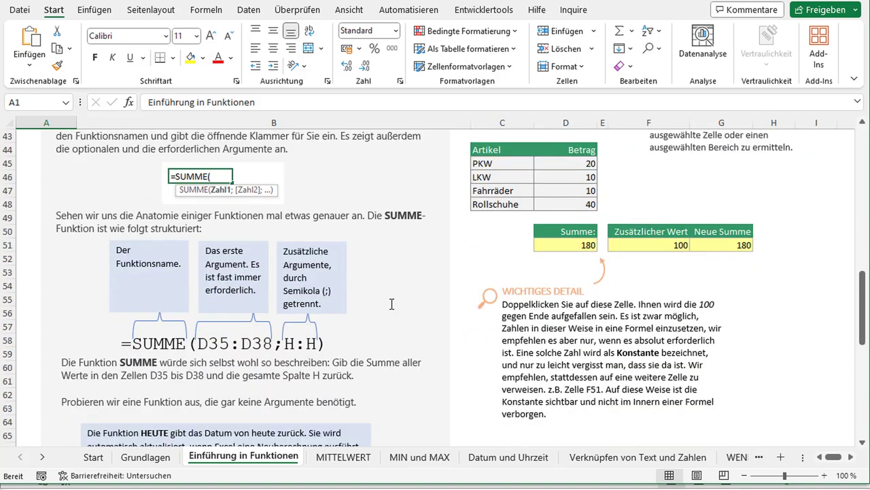
{"action": "scroll", "coordinate": [392, 304], "scroll_direction": "down", "scroll_amount": 2}
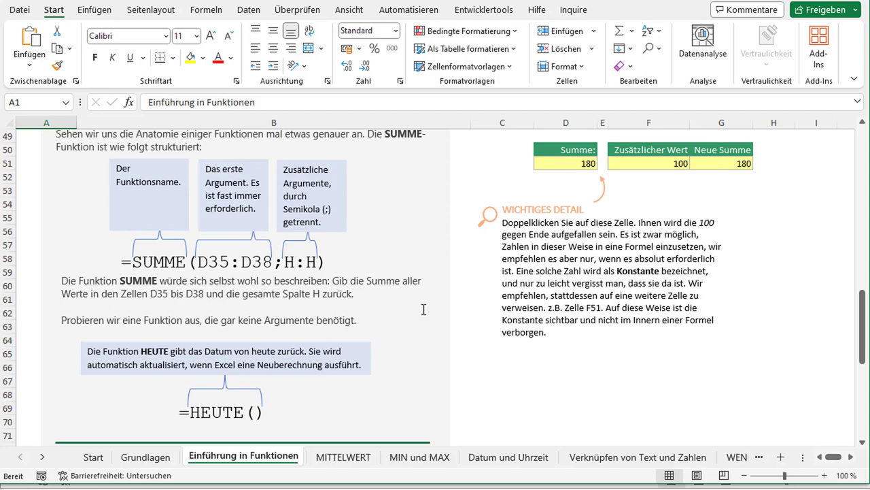
{"action": "scroll", "coordinate": [278, 350], "scroll_direction": "up", "scroll_amount": 7}
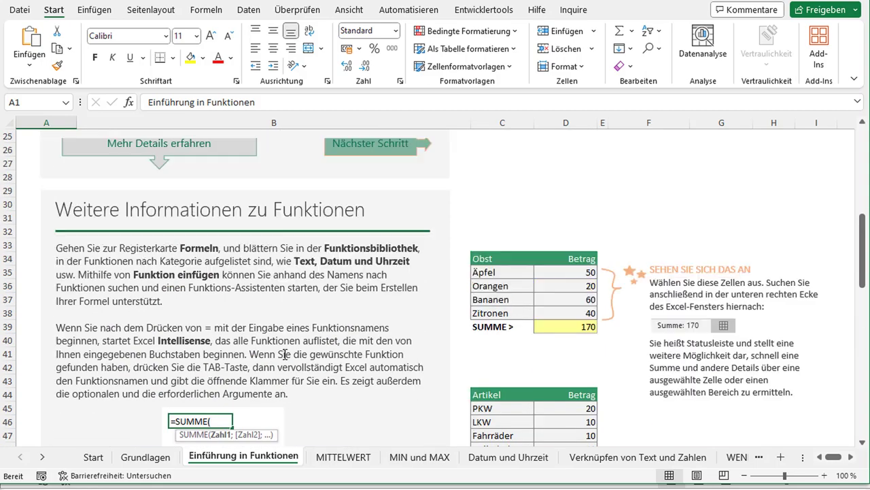
{"action": "scroll", "coordinate": [282, 354], "scroll_direction": "up", "scroll_amount": 2}
{"action": "scroll", "coordinate": [320, 326], "scroll_direction": "up", "scroll_amount": 4}
Go to the MITTELWERT sheet, scroll down to its web links, and return to the Obst and Fleischwaren tables.
{"action": "left_click", "coordinate": [361, 352]}
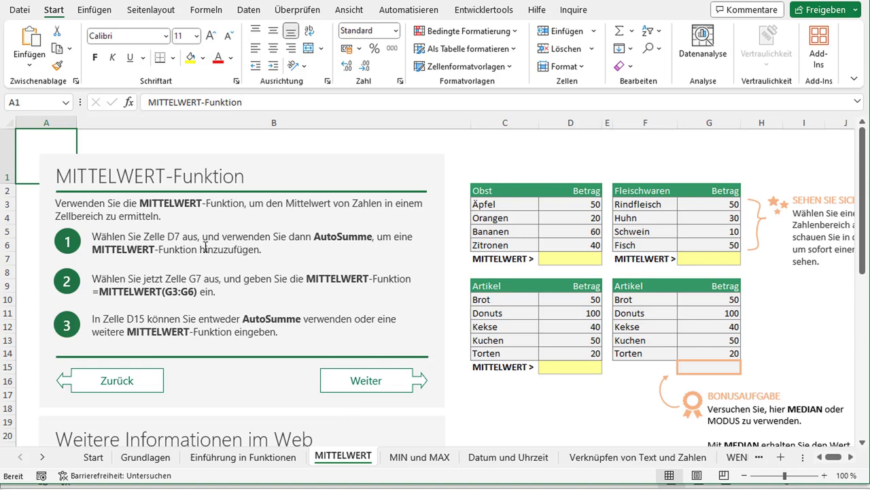
{"action": "scroll", "coordinate": [205, 248], "scroll_direction": "down", "scroll_amount": 1}
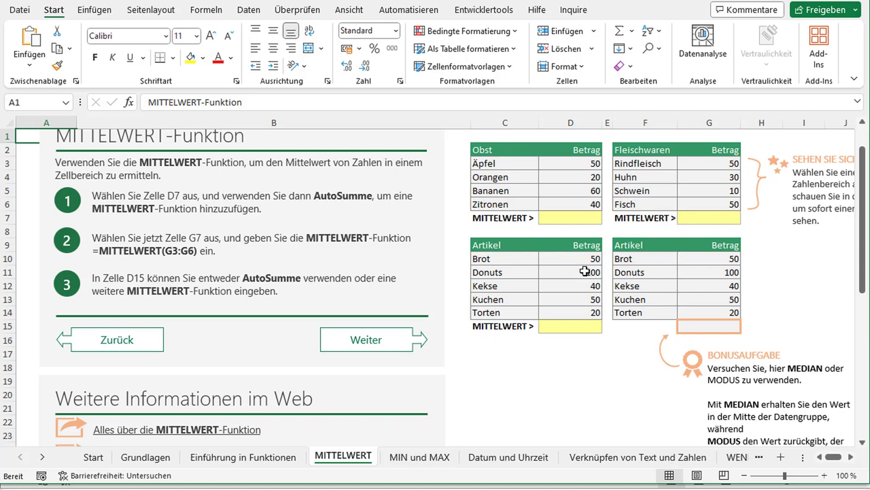
{"action": "scroll", "coordinate": [585, 272], "scroll_direction": "down", "scroll_amount": 2}
{"action": "scroll", "coordinate": [585, 271], "scroll_direction": "down", "scroll_amount": 2}
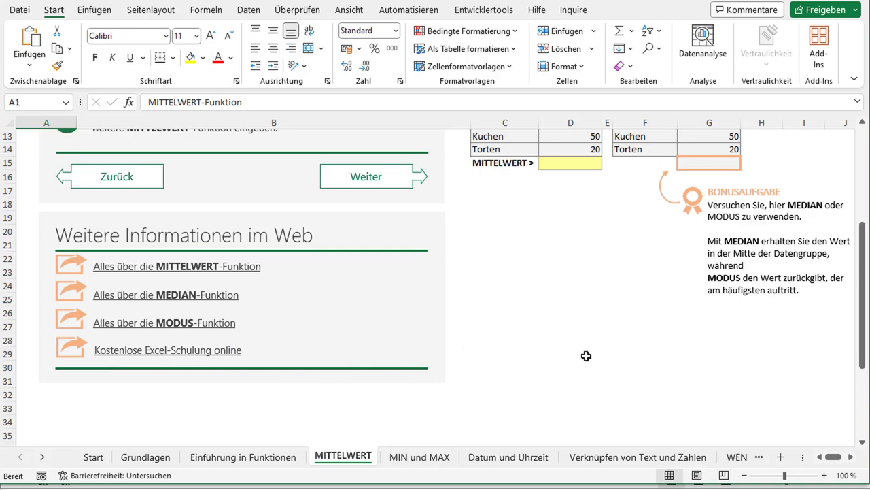
{"action": "scroll", "coordinate": [586, 356], "scroll_direction": "up", "scroll_amount": 2}
{"action": "scroll", "coordinate": [586, 355], "scroll_direction": "up", "scroll_amount": 2}
{"action": "scroll", "coordinate": [584, 356], "scroll_direction": "up", "scroll_amount": 1}
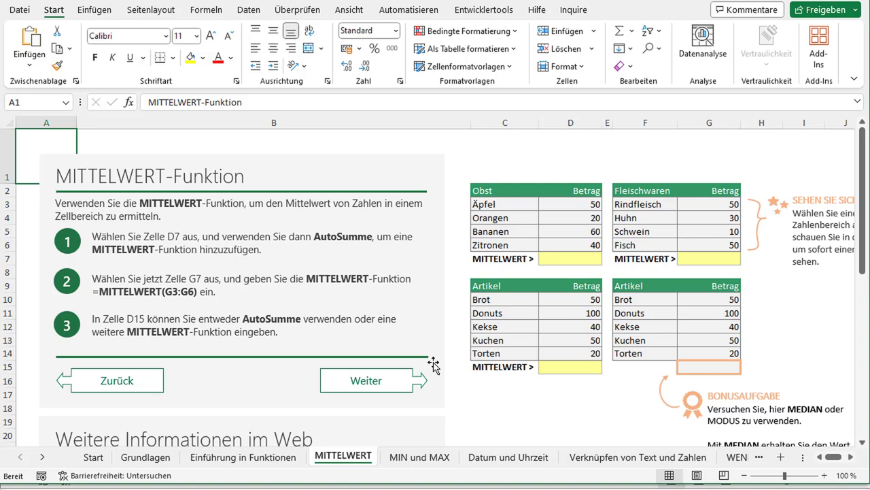
{"action": "scroll", "coordinate": [415, 348], "scroll_direction": "down", "scroll_amount": 1}
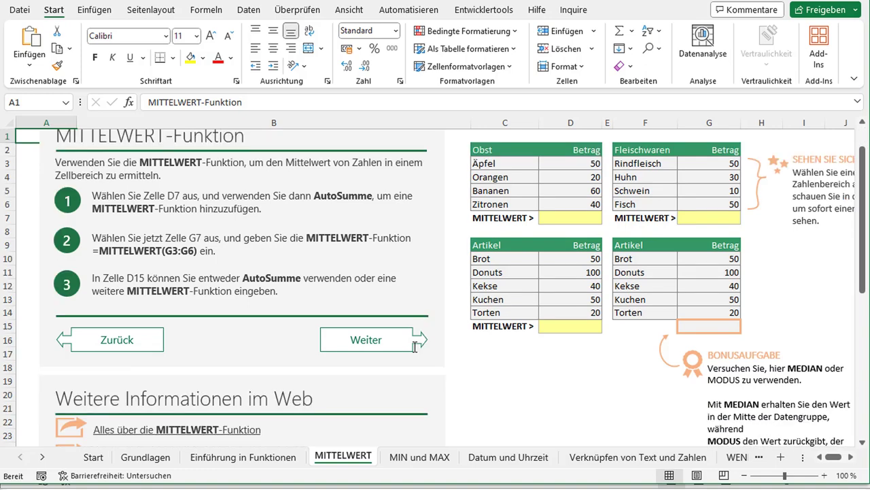
{"action": "scroll", "coordinate": [427, 349], "scroll_direction": "up", "scroll_amount": 1}
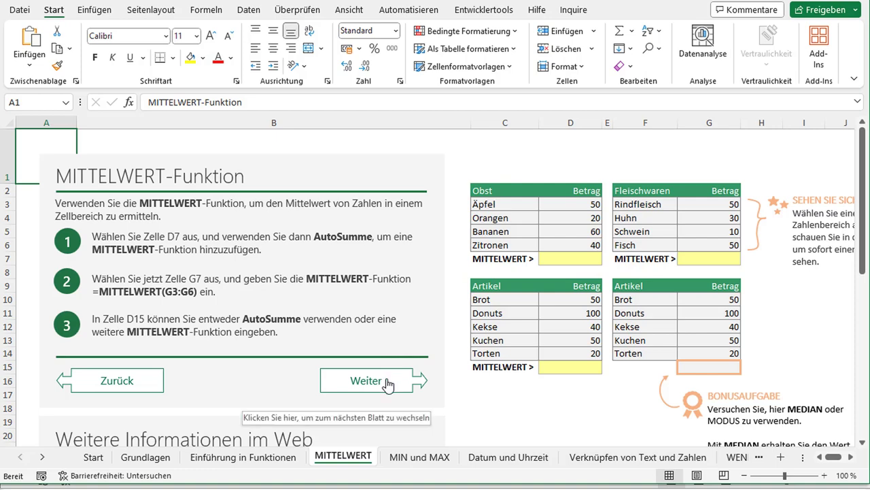
{"action": "left_click", "coordinate": [387, 380]}
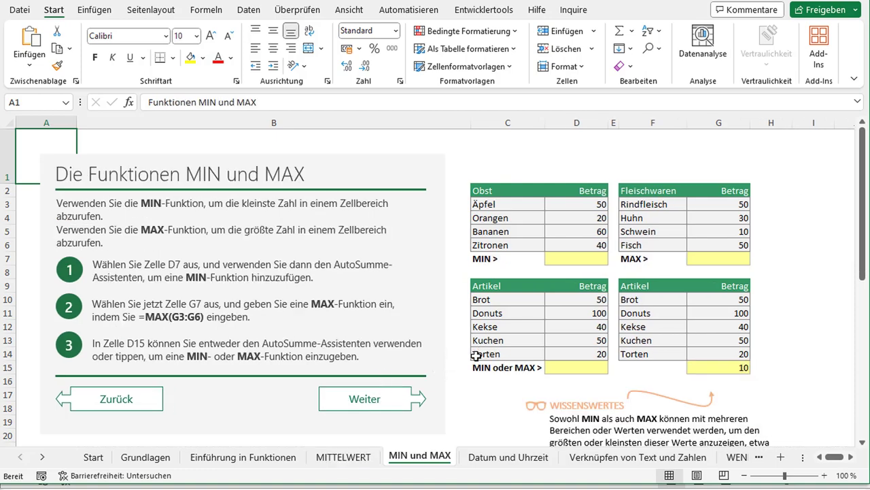
{"action": "scroll", "coordinate": [320, 255], "scroll_direction": "down", "scroll_amount": 1}
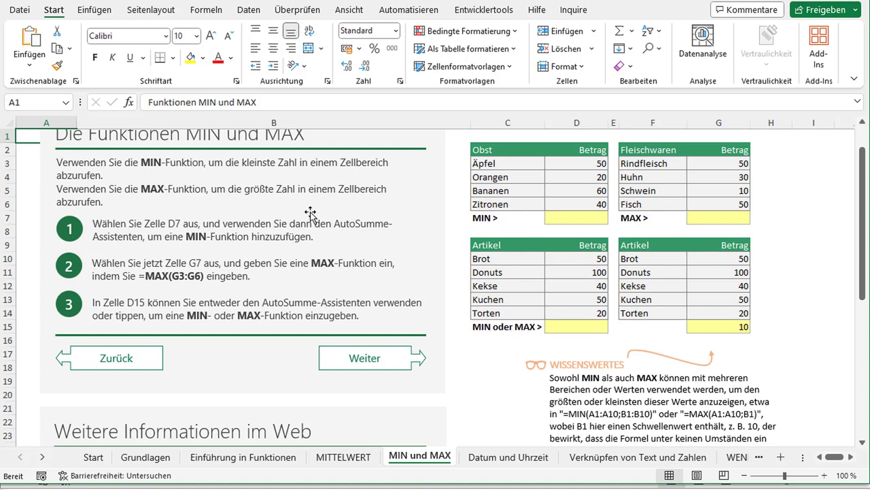
{"action": "scroll", "coordinate": [372, 282], "scroll_direction": "down", "scroll_amount": 1}
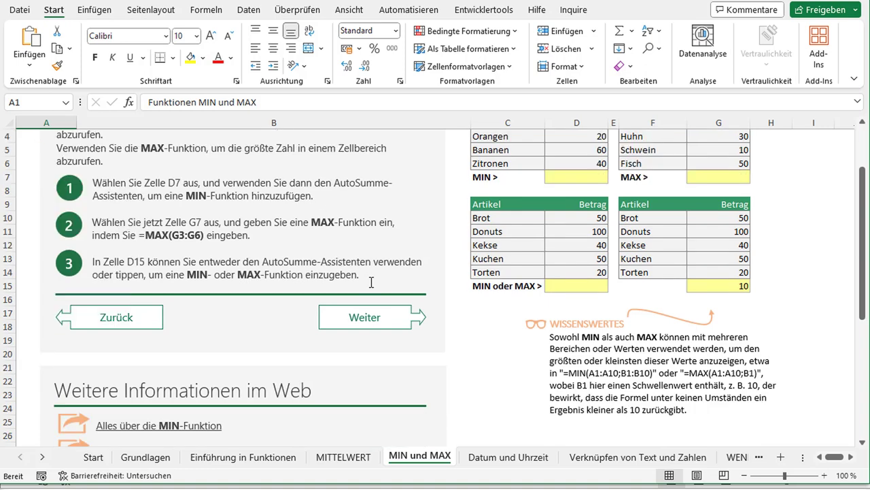
{"action": "scroll", "coordinate": [370, 282], "scroll_direction": "down", "scroll_amount": 1}
{"action": "scroll", "coordinate": [368, 285], "scroll_direction": "down", "scroll_amount": 1}
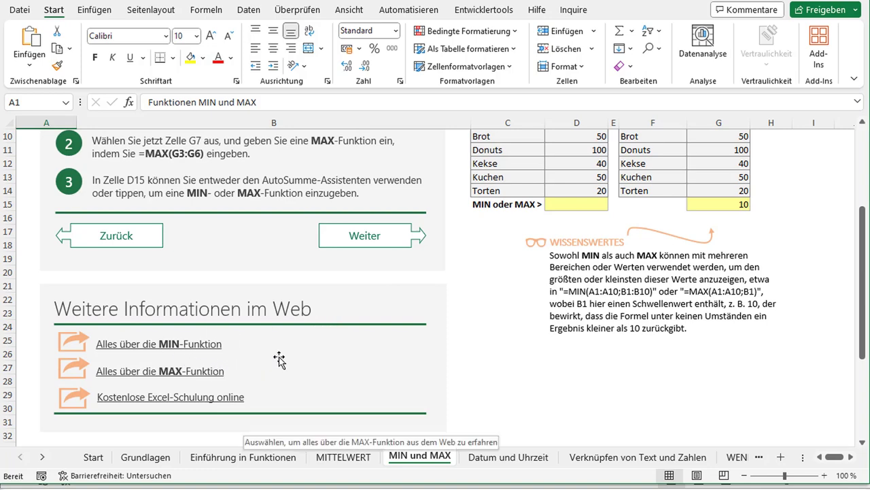
{"action": "scroll", "coordinate": [337, 354], "scroll_direction": "up", "scroll_amount": 3}
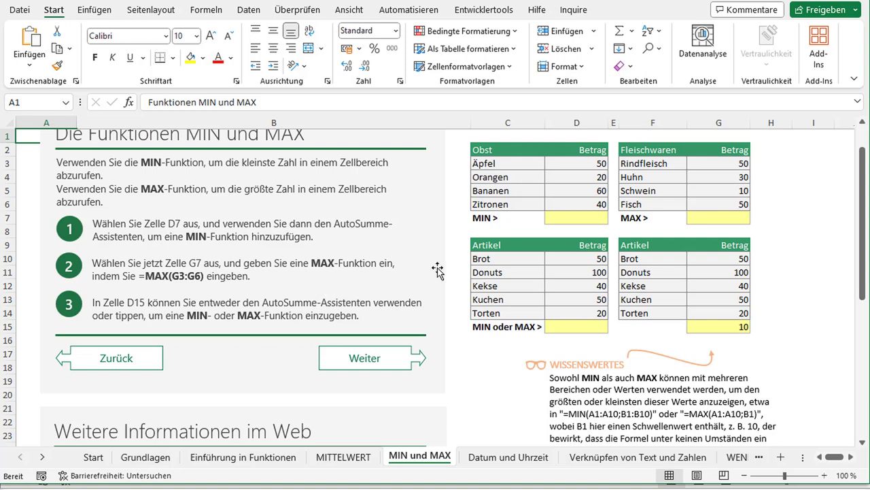
{"action": "scroll", "coordinate": [550, 298], "scroll_direction": "up", "scroll_amount": 1}
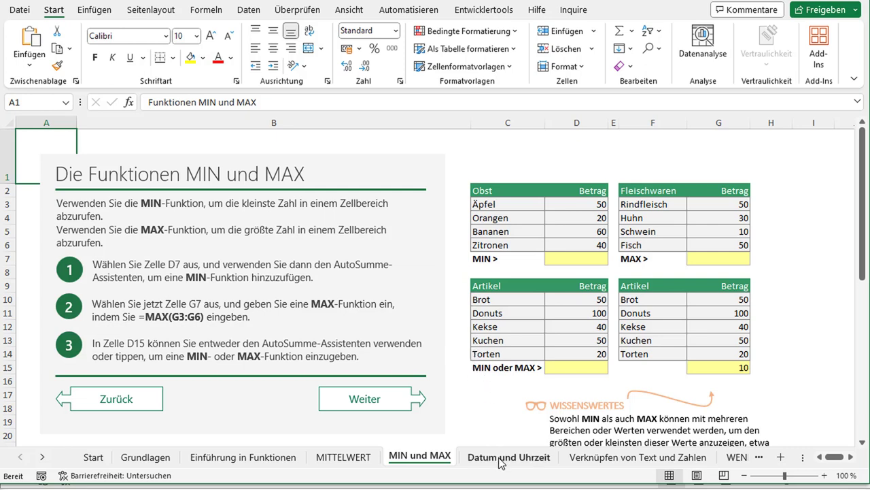
Go to the Datum und Uhrzeit sheet and scroll down to its HEUTE, JETZT and DATUM web links.
{"action": "left_click", "coordinate": [379, 406]}
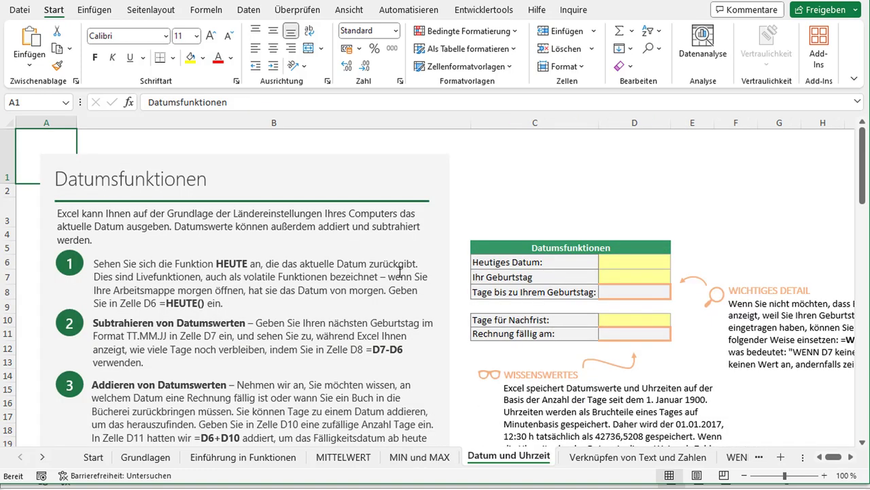
{"action": "scroll", "coordinate": [428, 272], "scroll_direction": "down", "scroll_amount": 1}
{"action": "scroll", "coordinate": [425, 271], "scroll_direction": "down", "scroll_amount": 1}
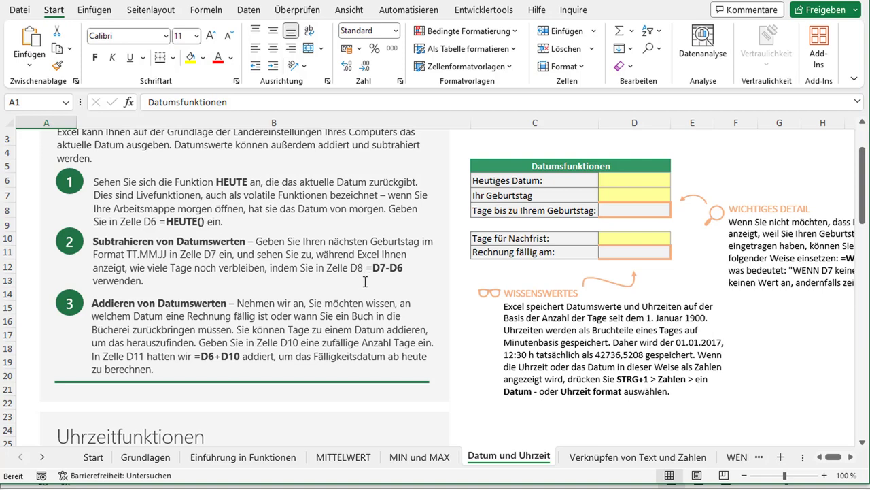
{"action": "scroll", "coordinate": [372, 279], "scroll_direction": "down", "scroll_amount": 1}
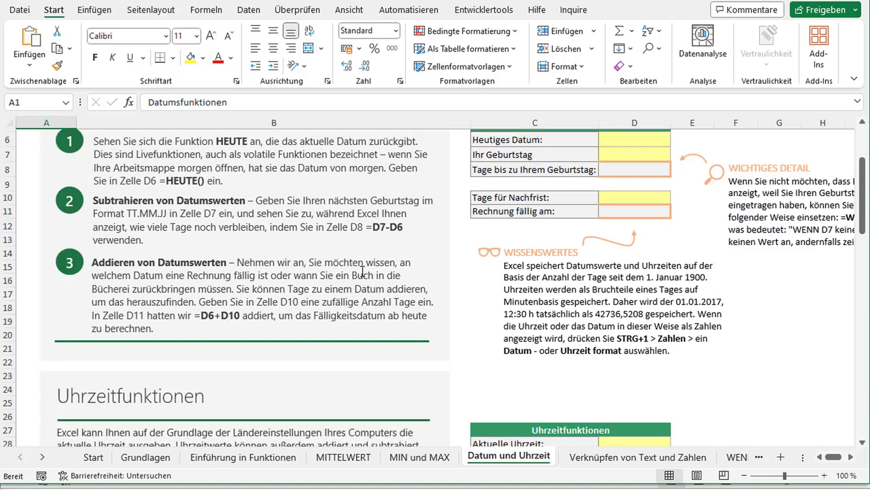
{"action": "scroll", "coordinate": [312, 252], "scroll_direction": "down", "scroll_amount": 1}
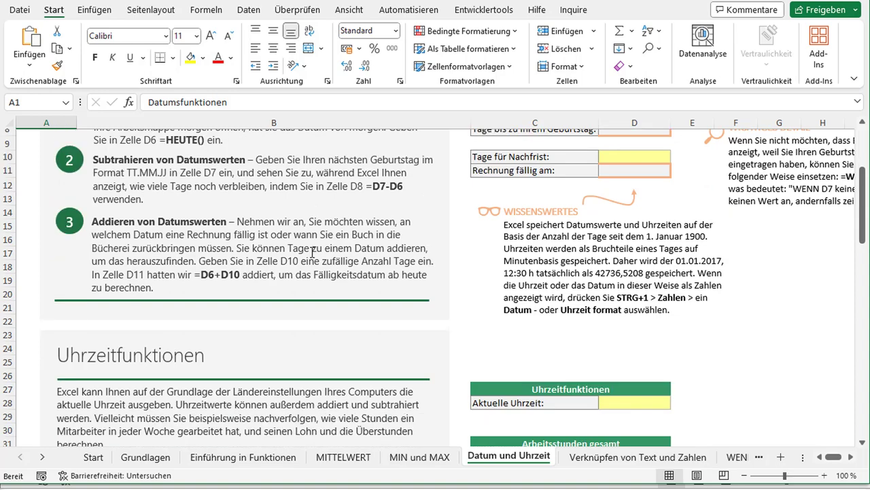
{"action": "scroll", "coordinate": [505, 300], "scroll_direction": "up", "scroll_amount": 1}
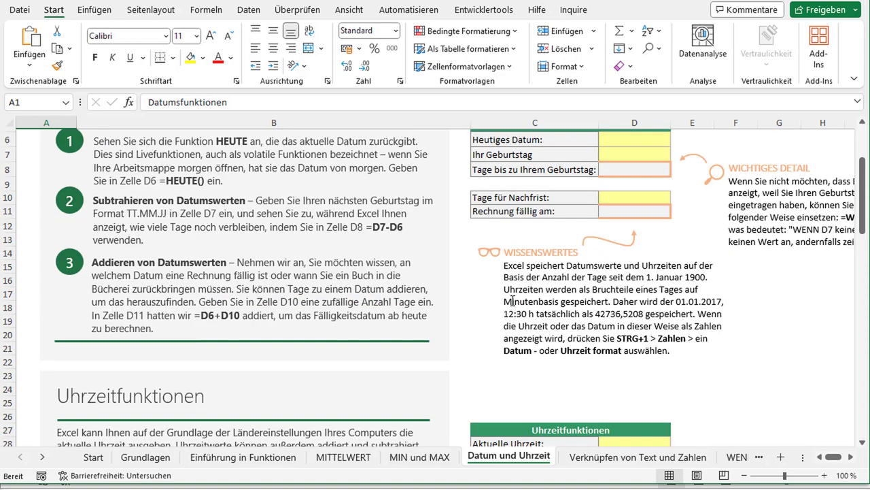
{"action": "scroll", "coordinate": [514, 300], "scroll_direction": "down", "scroll_amount": 1}
{"action": "scroll", "coordinate": [517, 304], "scroll_direction": "down", "scroll_amount": 2}
{"action": "scroll", "coordinate": [521, 310], "scroll_direction": "down", "scroll_amount": 3}
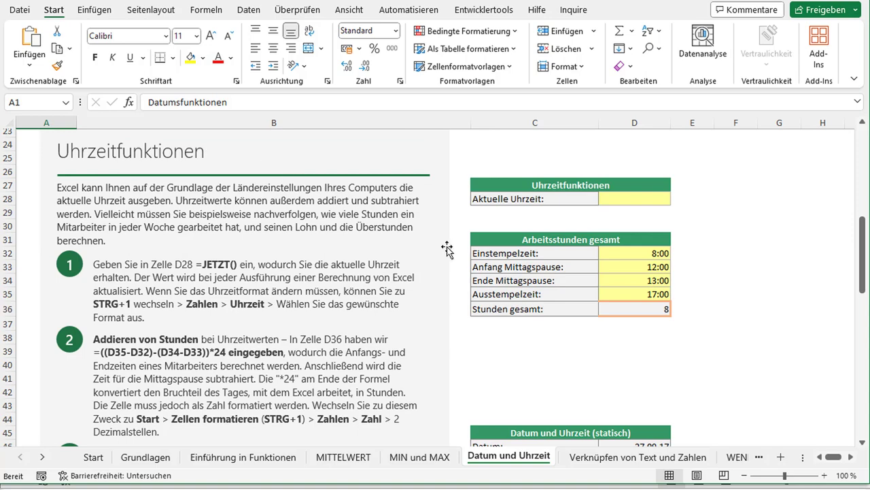
{"action": "scroll", "coordinate": [608, 239], "scroll_direction": "down", "scroll_amount": 1}
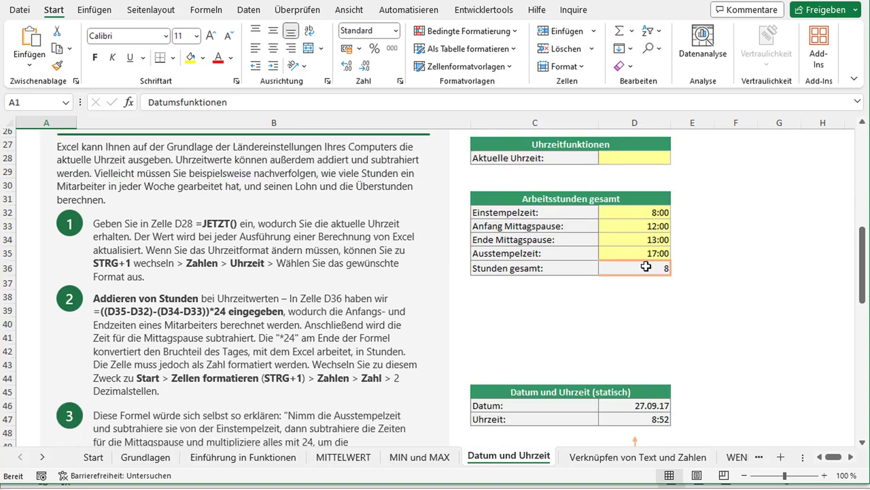
{"action": "scroll", "coordinate": [612, 268], "scroll_direction": "down", "scroll_amount": 2}
{"action": "scroll", "coordinate": [611, 264], "scroll_direction": "down", "scroll_amount": 1}
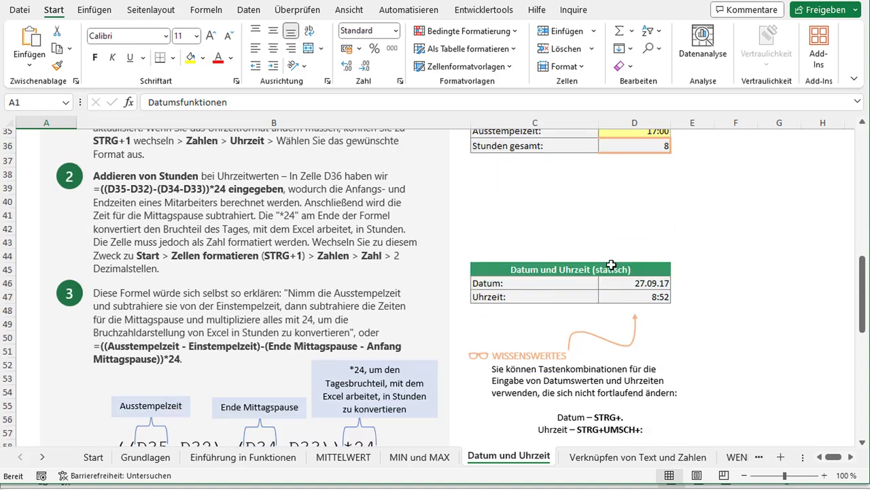
{"action": "scroll", "coordinate": [646, 278], "scroll_direction": "down", "scroll_amount": 1}
{"action": "scroll", "coordinate": [646, 277], "scroll_direction": "down", "scroll_amount": 1}
{"action": "scroll", "coordinate": [646, 277], "scroll_direction": "down", "scroll_amount": 2}
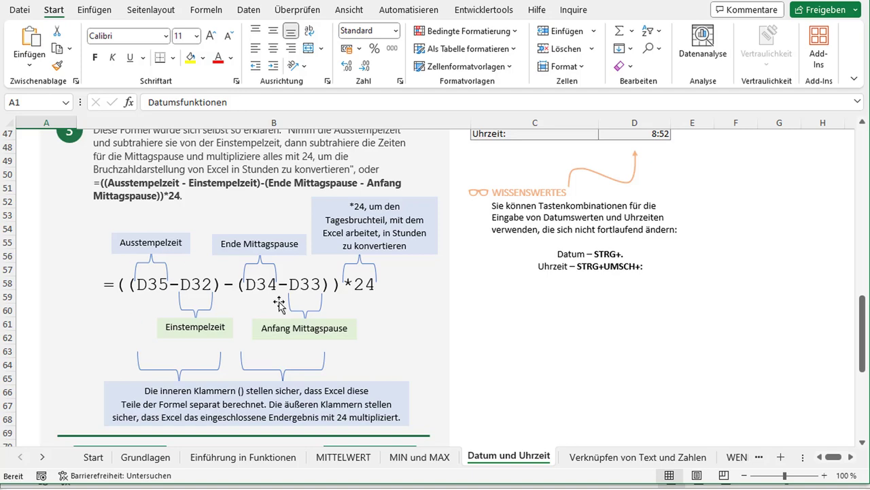
{"action": "scroll", "coordinate": [442, 311], "scroll_direction": "down", "scroll_amount": 1}
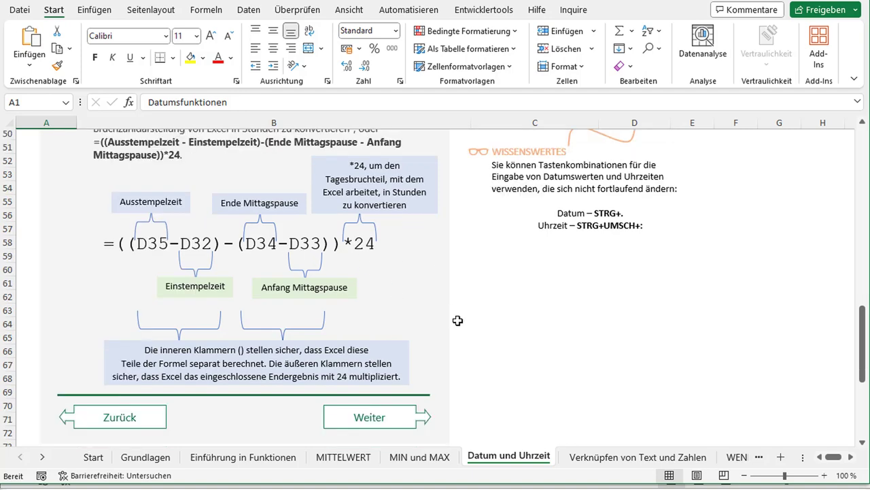
{"action": "scroll", "coordinate": [459, 319], "scroll_direction": "down", "scroll_amount": 1}
{"action": "scroll", "coordinate": [469, 321], "scroll_direction": "down", "scroll_amount": 1}
{"action": "scroll", "coordinate": [470, 321], "scroll_direction": "down", "scroll_amount": 1}
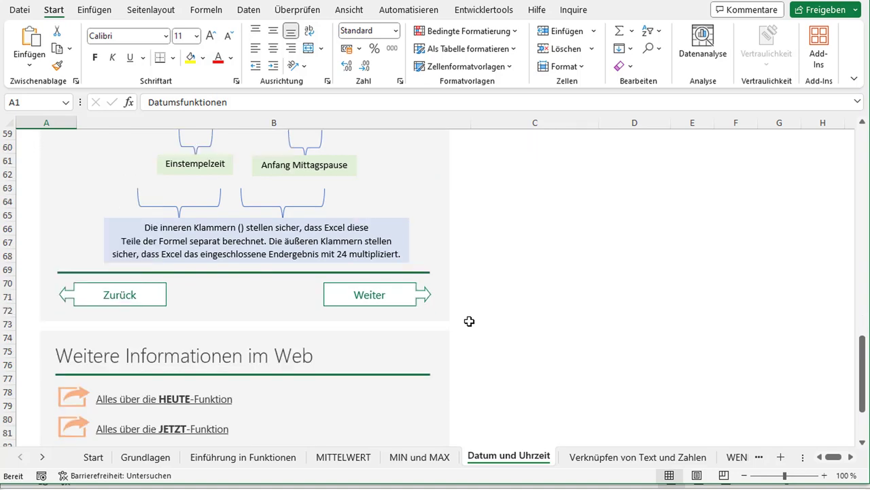
{"action": "scroll", "coordinate": [469, 321], "scroll_direction": "down", "scroll_amount": 1}
{"action": "scroll", "coordinate": [469, 321], "scroll_direction": "down", "scroll_amount": 2}
{"action": "scroll", "coordinate": [469, 321], "scroll_direction": "up", "scroll_amount": 2}
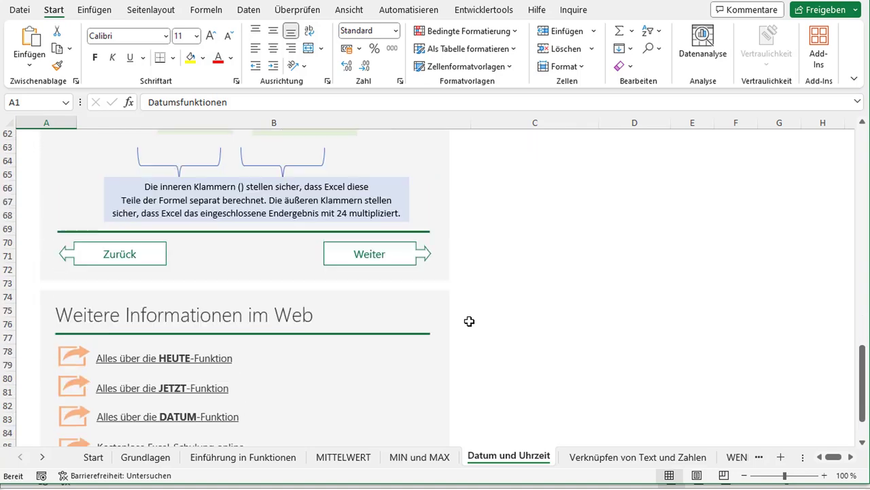
Go to the Verknüpfen von Text und Zahlen sheet and scroll through its examples.
{"action": "left_click", "coordinate": [364, 263]}
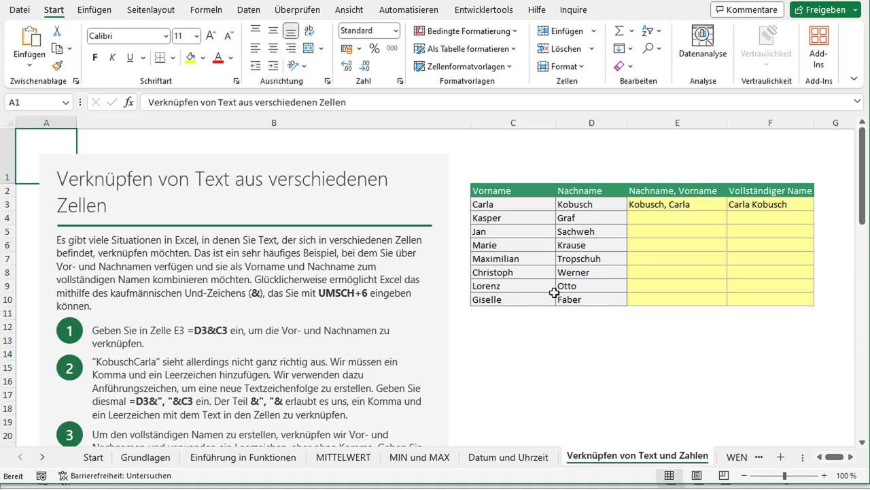
{"action": "scroll", "coordinate": [445, 275], "scroll_direction": "down", "scroll_amount": 1}
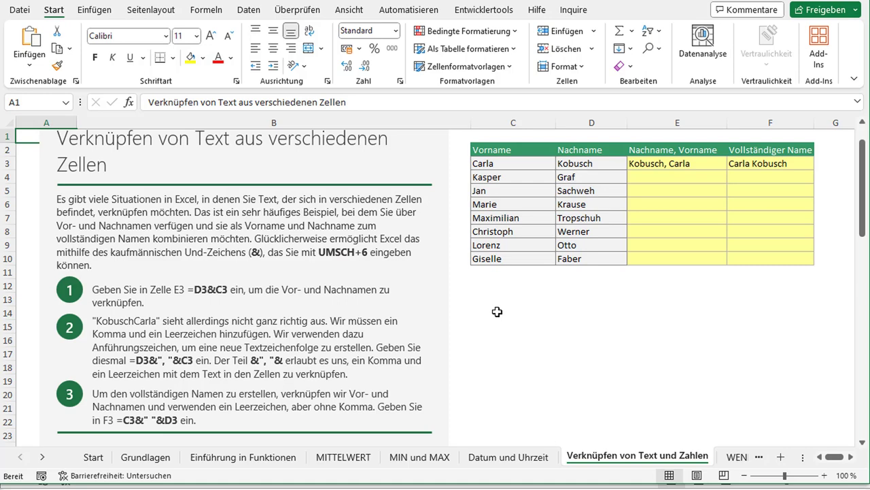
{"action": "scroll", "coordinate": [495, 308], "scroll_direction": "down", "scroll_amount": 1}
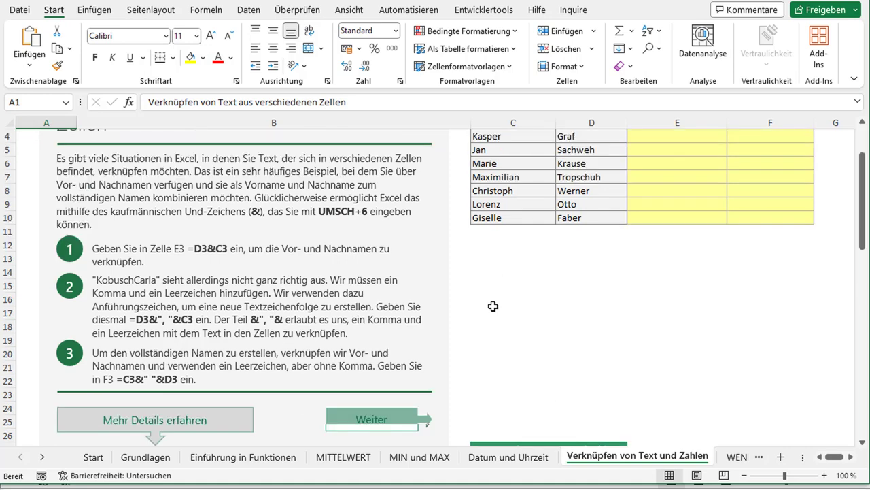
{"action": "scroll", "coordinate": [495, 307], "scroll_direction": "down", "scroll_amount": 1}
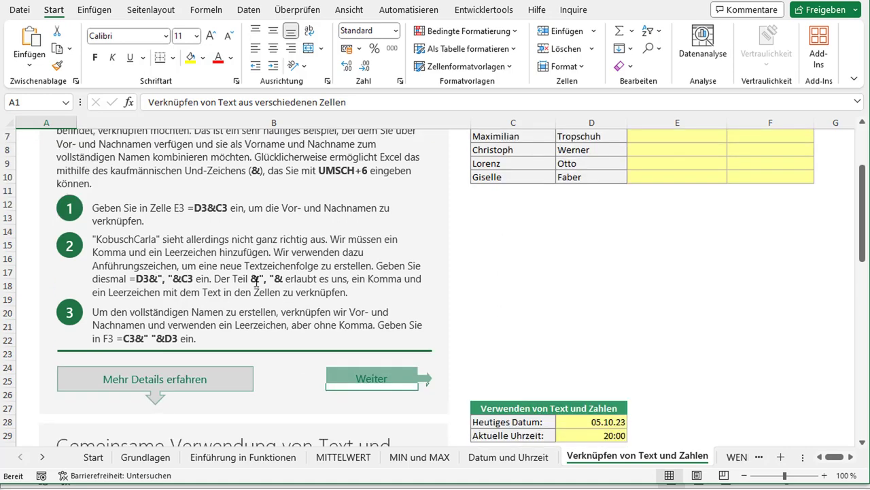
{"action": "scroll", "coordinate": [348, 281], "scroll_direction": "up", "scroll_amount": 1}
{"action": "scroll", "coordinate": [392, 289], "scroll_direction": "up", "scroll_amount": 1}
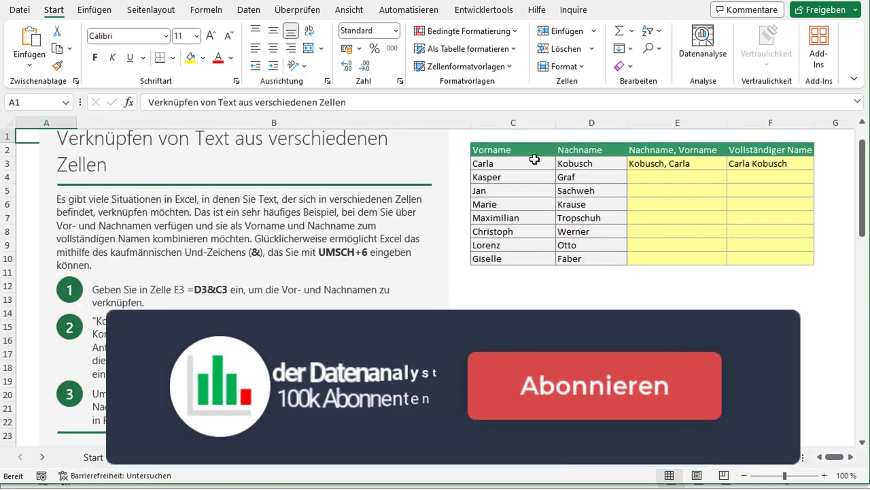
Inspect E3's formula =D3&", "&C3 joining last and first name, then scroll further down.
{"action": "left_click", "coordinate": [687, 163]}
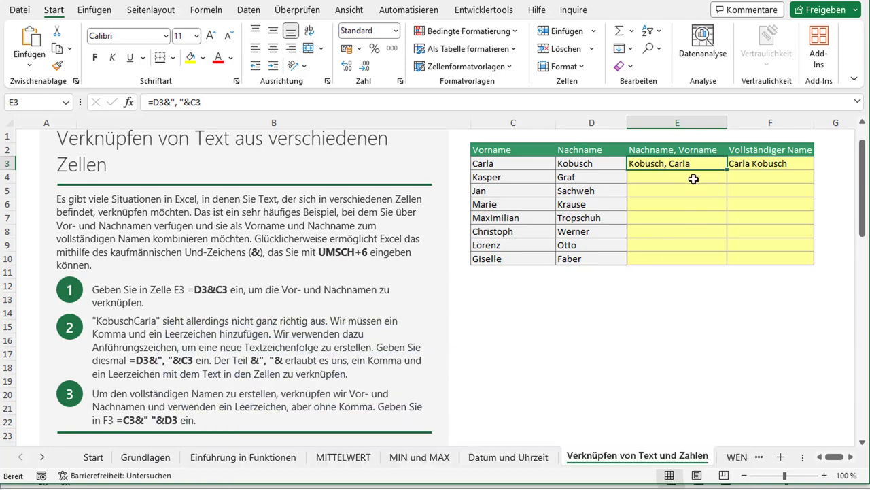
{"action": "scroll", "coordinate": [575, 292], "scroll_direction": "down", "scroll_amount": 2}
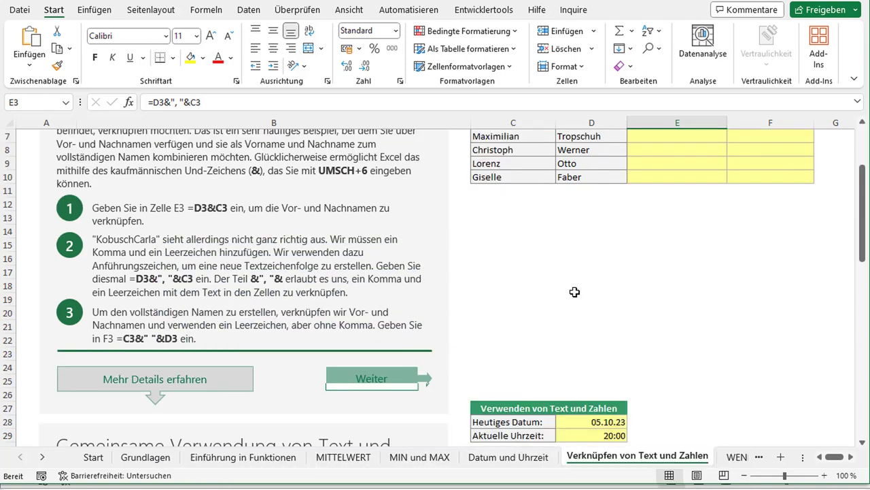
{"action": "scroll", "coordinate": [575, 291], "scroll_direction": "down", "scroll_amount": 4}
{"action": "scroll", "coordinate": [574, 292], "scroll_direction": "down", "scroll_amount": 3}
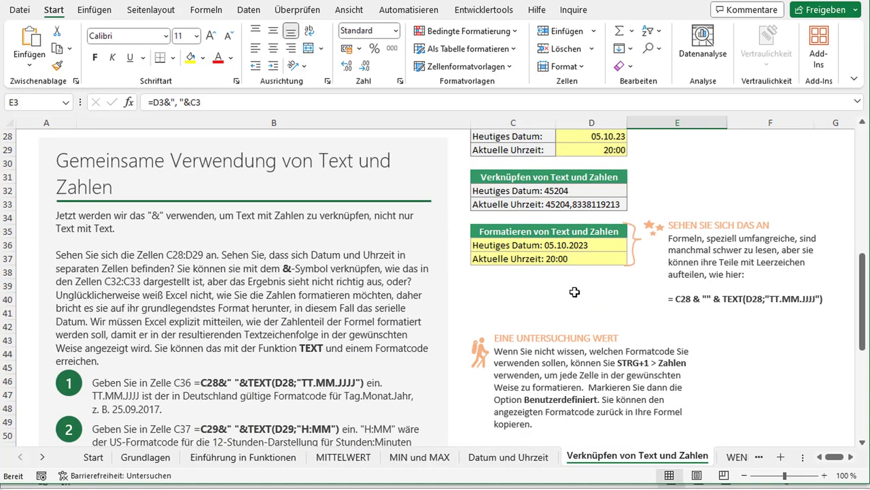
{"action": "scroll", "coordinate": [439, 309], "scroll_direction": "down", "scroll_amount": 2}
{"action": "scroll", "coordinate": [462, 282], "scroll_direction": "down", "scroll_amount": 1}
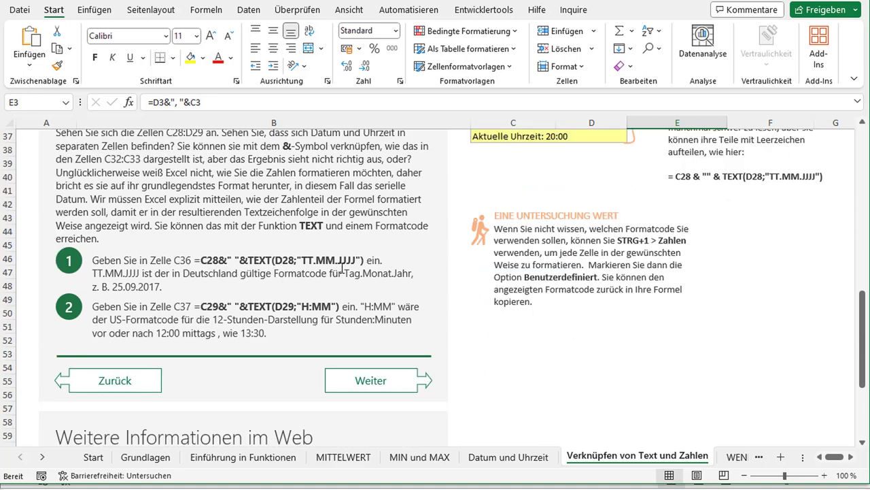
Go to the WENN-Anweisungen sheet and scroll down to step 3 on the named range Versand.
{"action": "left_click", "coordinate": [388, 393]}
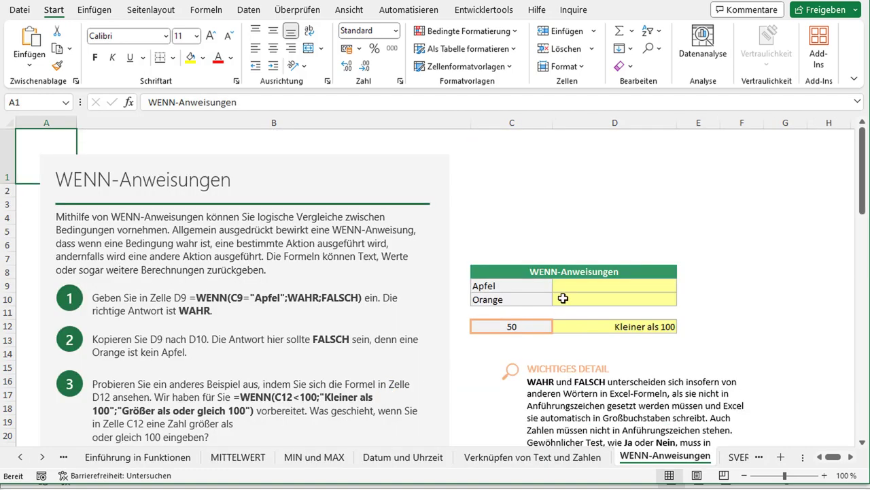
{"action": "scroll", "coordinate": [460, 301], "scroll_direction": "down", "scroll_amount": 1}
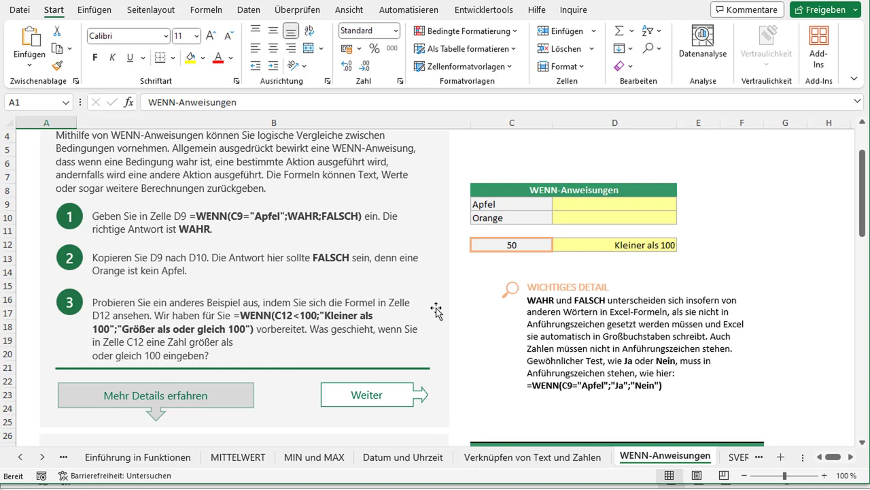
{"action": "scroll", "coordinate": [436, 311], "scroll_direction": "down", "scroll_amount": 1}
{"action": "scroll", "coordinate": [436, 311], "scroll_direction": "down", "scroll_amount": 2}
{"action": "scroll", "coordinate": [436, 310], "scroll_direction": "down", "scroll_amount": 2}
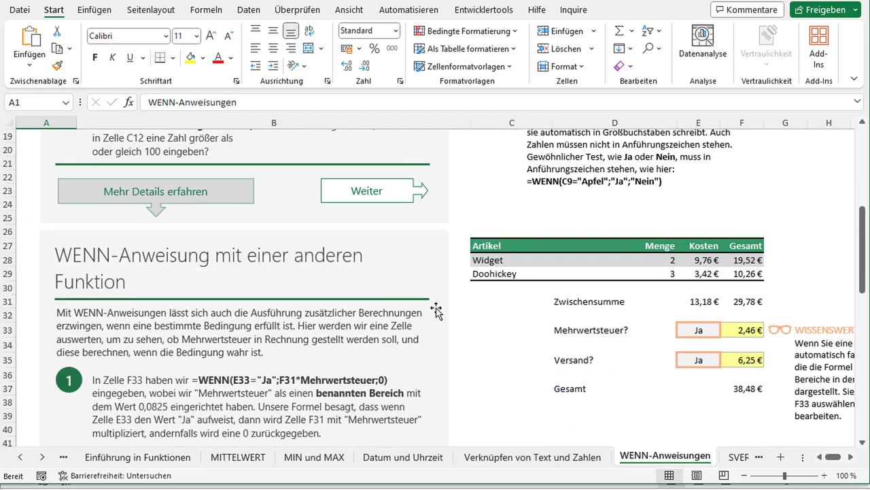
{"action": "scroll", "coordinate": [435, 311], "scroll_direction": "down", "scroll_amount": 2}
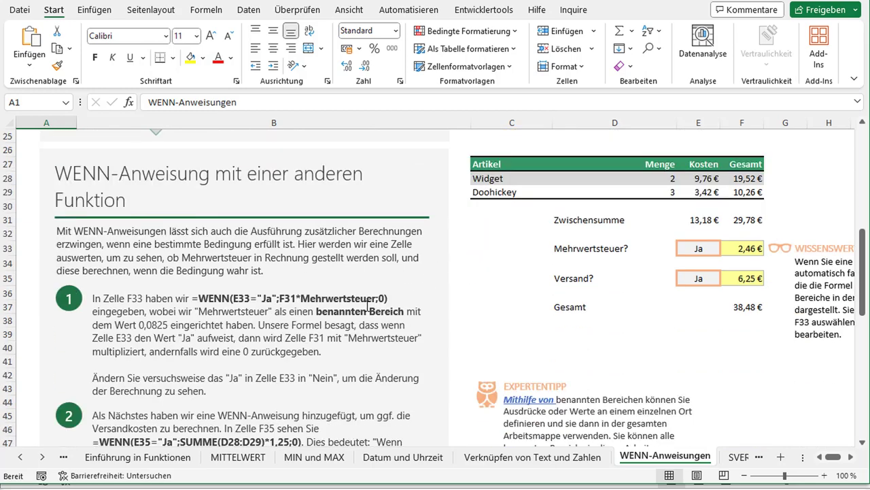
{"action": "scroll", "coordinate": [382, 306], "scroll_direction": "down", "scroll_amount": 2}
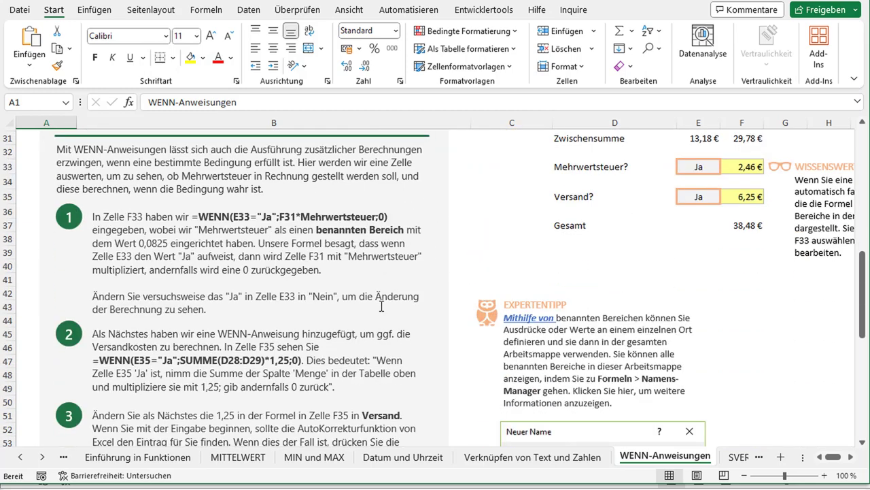
{"action": "scroll", "coordinate": [381, 307], "scroll_direction": "down", "scroll_amount": 2}
{"action": "scroll", "coordinate": [381, 305], "scroll_direction": "down", "scroll_amount": 1}
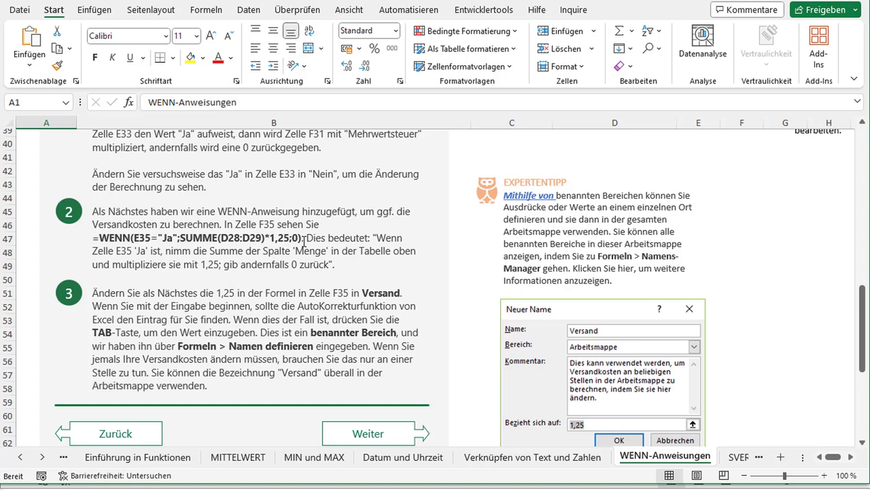
{"action": "scroll", "coordinate": [424, 311], "scroll_direction": "down", "scroll_amount": 1}
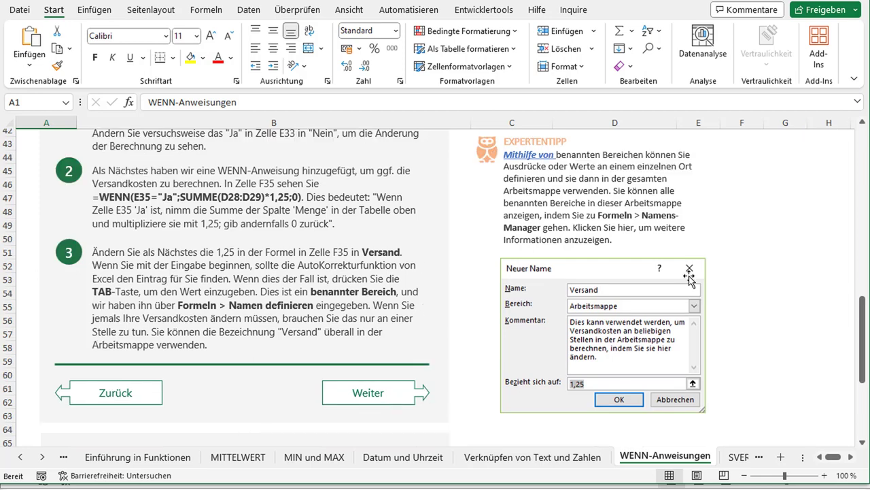
{"action": "scroll", "coordinate": [699, 262], "scroll_direction": "up", "scroll_amount": 1}
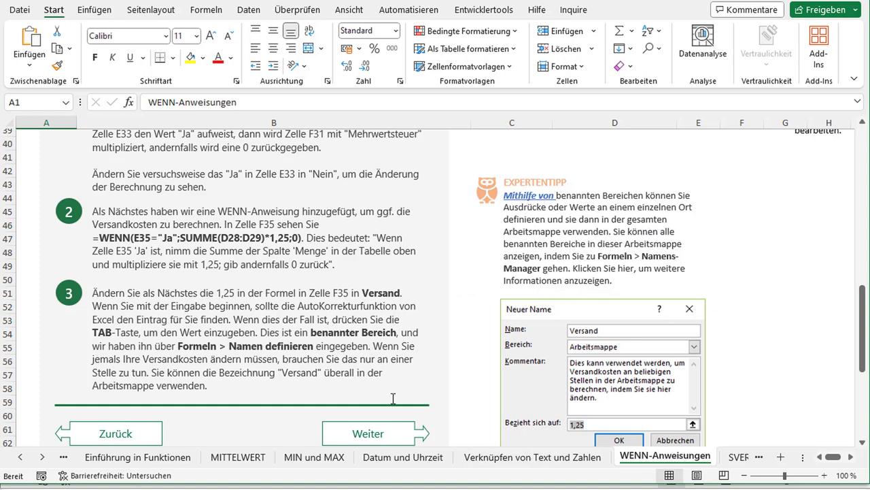
{"action": "scroll", "coordinate": [414, 342], "scroll_direction": "down", "scroll_amount": 1}
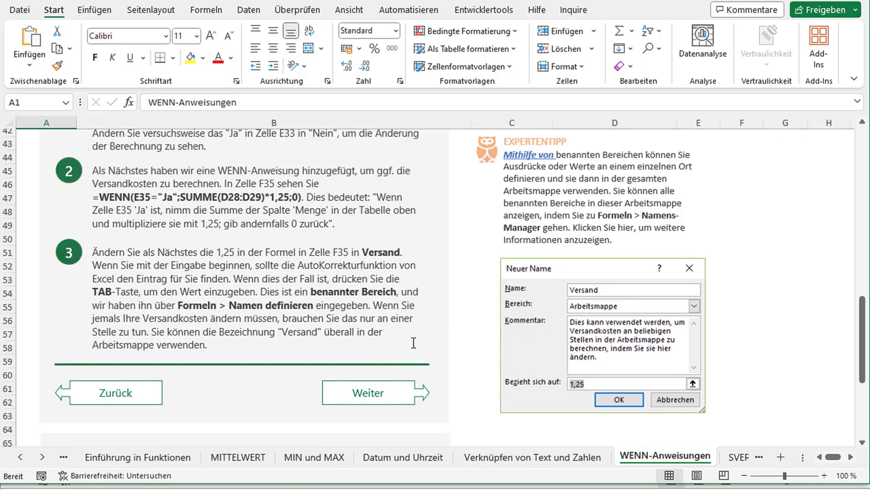
Go to the SVERWEIS sheet and scroll through its lookup examples around D22 and G22.
{"action": "left_click", "coordinate": [379, 394]}
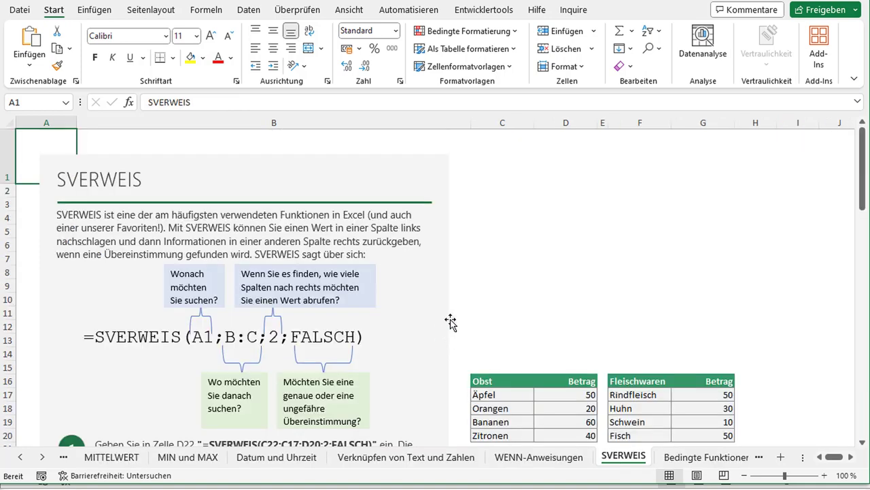
{"action": "scroll", "coordinate": [451, 317], "scroll_direction": "down", "scroll_amount": 1}
{"action": "scroll", "coordinate": [450, 317], "scroll_direction": "down", "scroll_amount": 1}
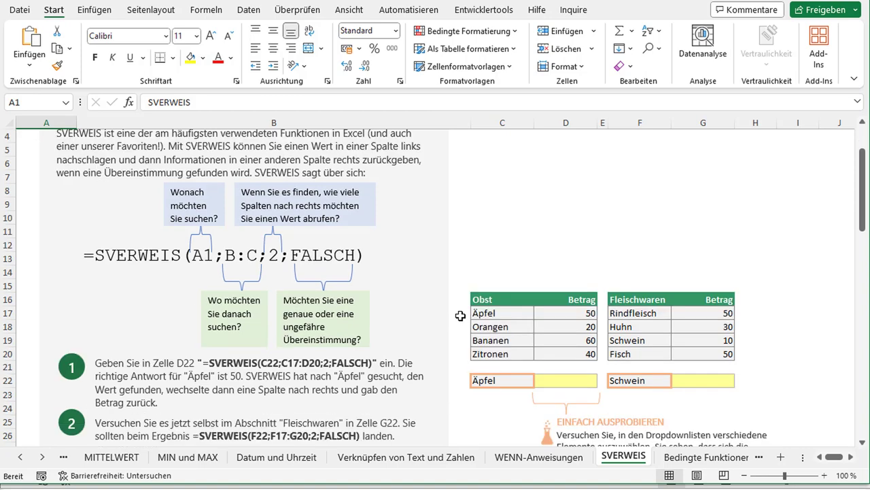
{"action": "scroll", "coordinate": [453, 318], "scroll_direction": "down", "scroll_amount": 1}
{"action": "scroll", "coordinate": [466, 330], "scroll_direction": "down", "scroll_amount": 1}
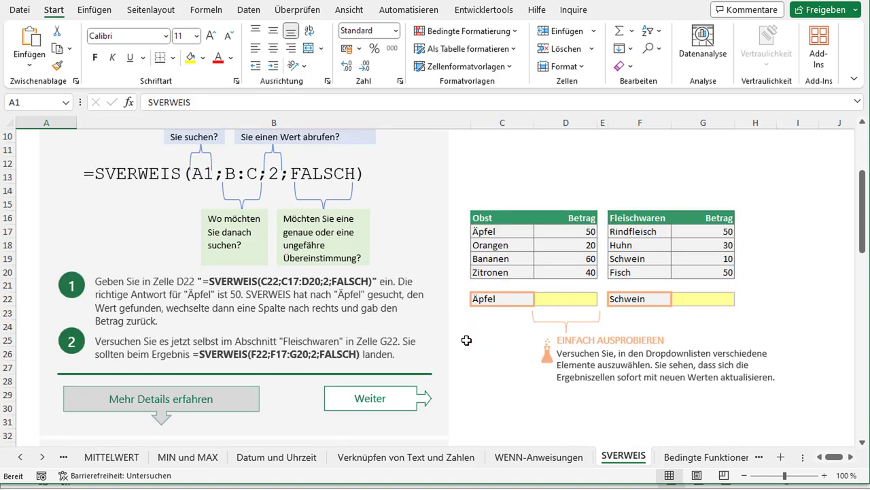
{"action": "scroll", "coordinate": [461, 341], "scroll_direction": "down", "scroll_amount": 1}
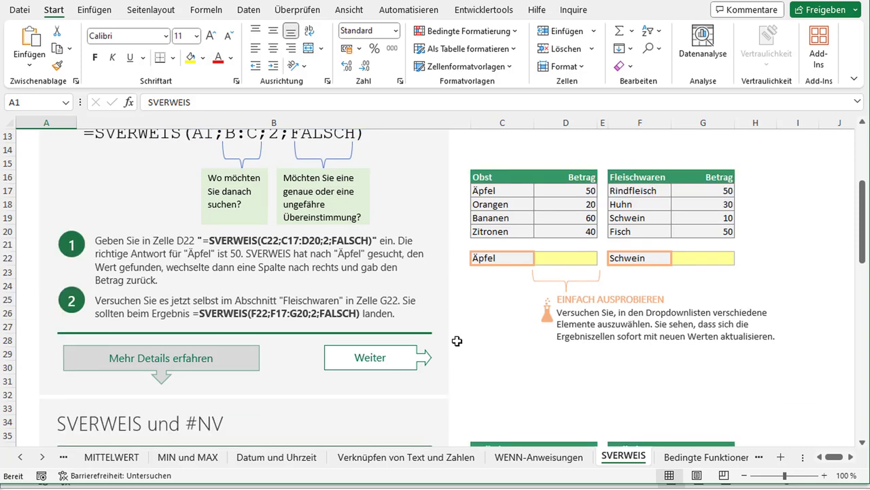
{"action": "scroll", "coordinate": [463, 334], "scroll_direction": "down", "scroll_amount": 2}
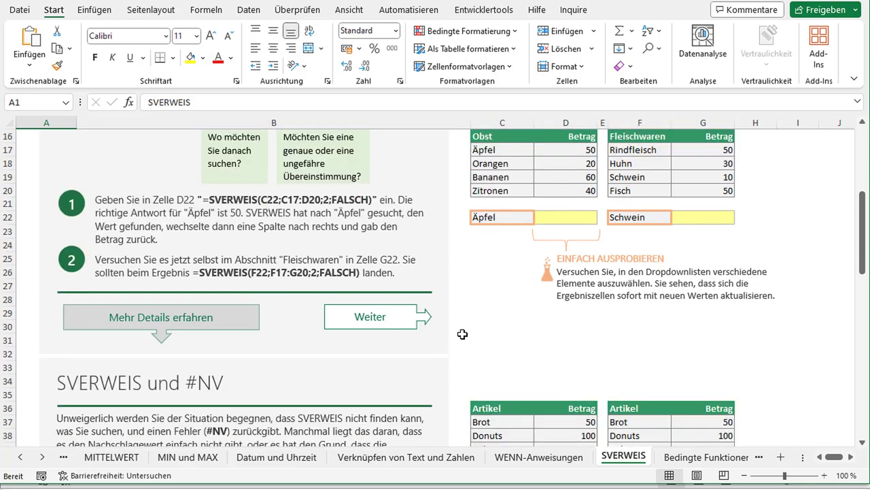
{"action": "scroll", "coordinate": [462, 334], "scroll_direction": "down", "scroll_amount": 1}
{"action": "scroll", "coordinate": [462, 334], "scroll_direction": "up", "scroll_amount": 3}
{"action": "scroll", "coordinate": [462, 334], "scroll_direction": "up", "scroll_amount": 1}
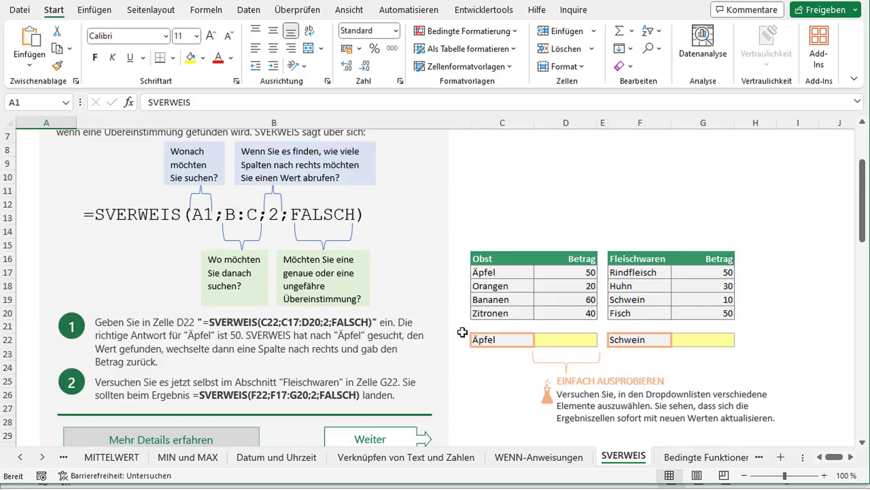
{"action": "scroll", "coordinate": [462, 334], "scroll_direction": "up", "scroll_amount": 1}
{"action": "scroll", "coordinate": [463, 334], "scroll_direction": "down", "scroll_amount": 1}
{"action": "scroll", "coordinate": [463, 332], "scroll_direction": "down", "scroll_amount": 2}
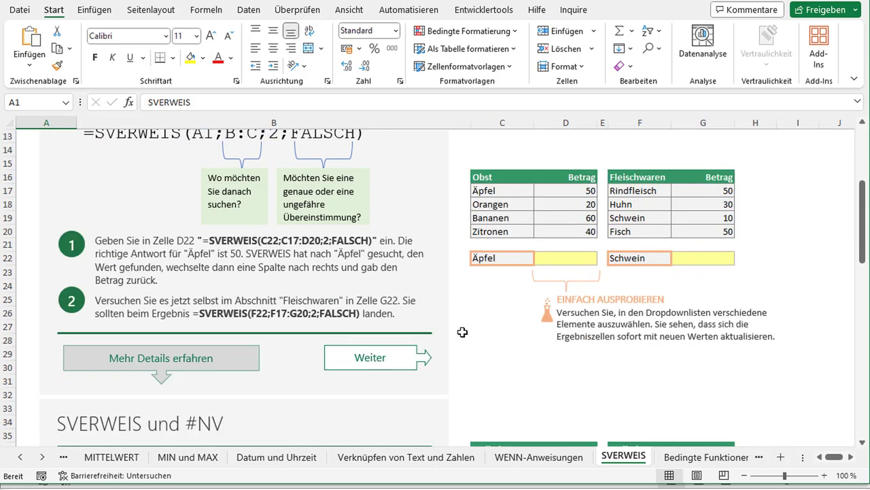
{"action": "scroll", "coordinate": [473, 332], "scroll_direction": "down", "scroll_amount": 1}
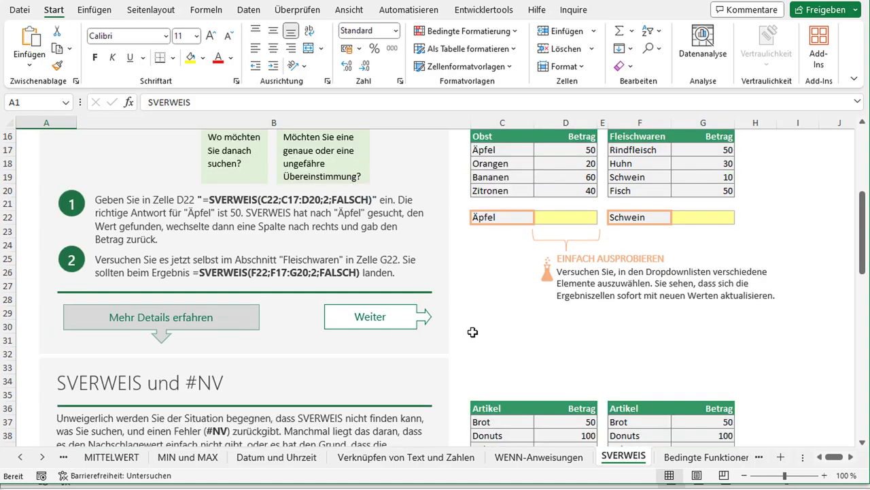
{"action": "scroll", "coordinate": [473, 333], "scroll_direction": "down", "scroll_amount": 2}
{"action": "scroll", "coordinate": [220, 299], "scroll_direction": "up", "scroll_amount": 4}
{"action": "scroll", "coordinate": [219, 299], "scroll_direction": "up", "scroll_amount": 2}
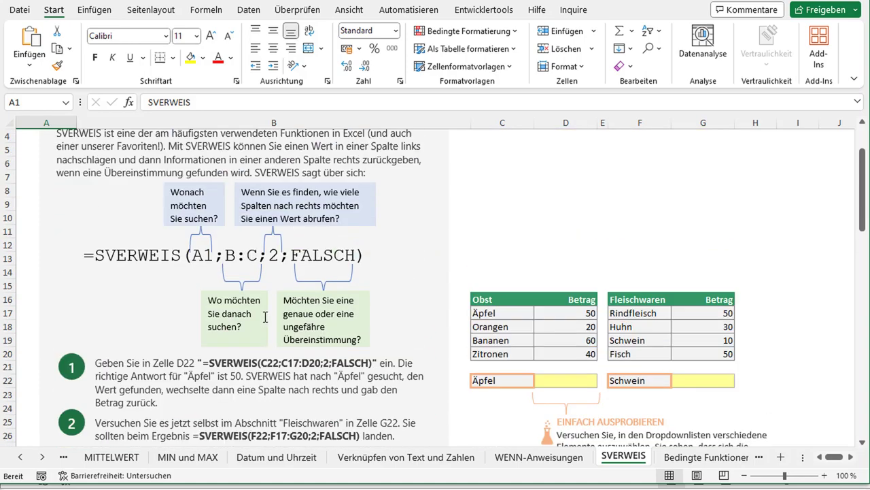
{"action": "scroll", "coordinate": [267, 317], "scroll_direction": "up", "scroll_amount": 1}
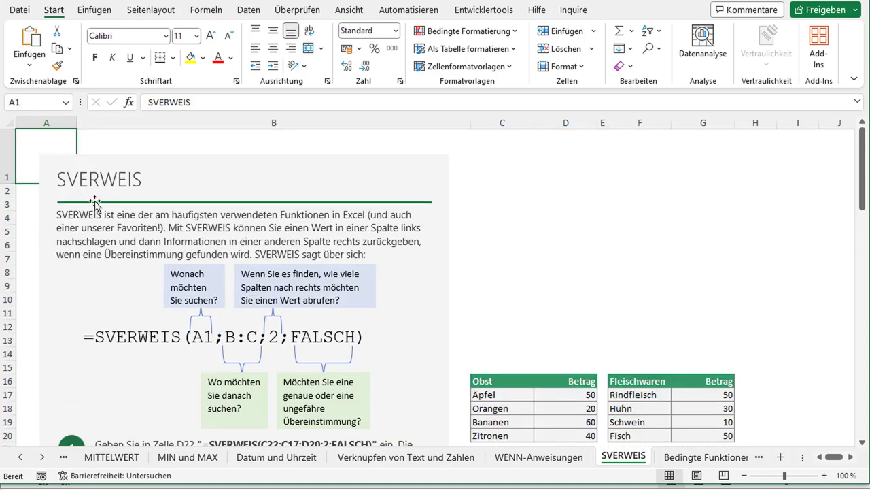
Scroll down to the SVERWEIS und #NV section, then scroll the sheet tabs toward the workbook's end.
{"action": "scroll", "coordinate": [235, 274], "scroll_direction": "down", "scroll_amount": 3}
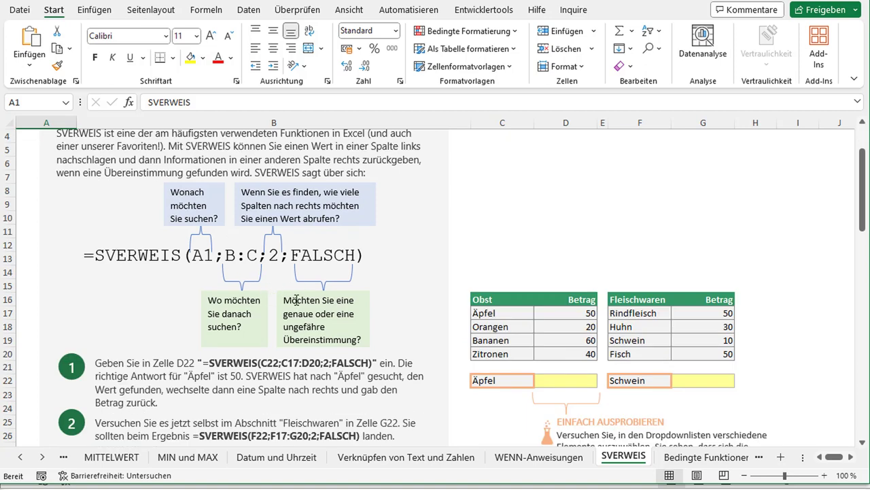
{"action": "scroll", "coordinate": [297, 294], "scroll_direction": "down", "scroll_amount": 2}
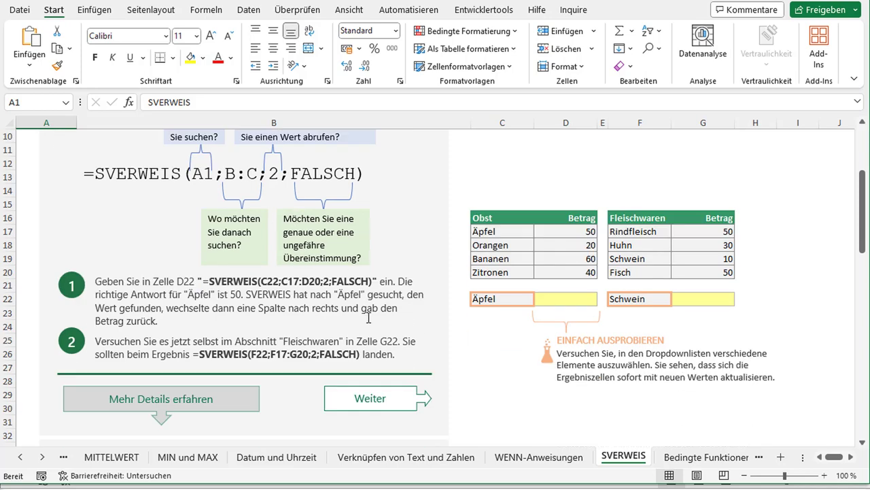
{"action": "scroll", "coordinate": [368, 317], "scroll_direction": "down", "scroll_amount": 2}
{"action": "scroll", "coordinate": [368, 317], "scroll_direction": "down", "scroll_amount": 2}
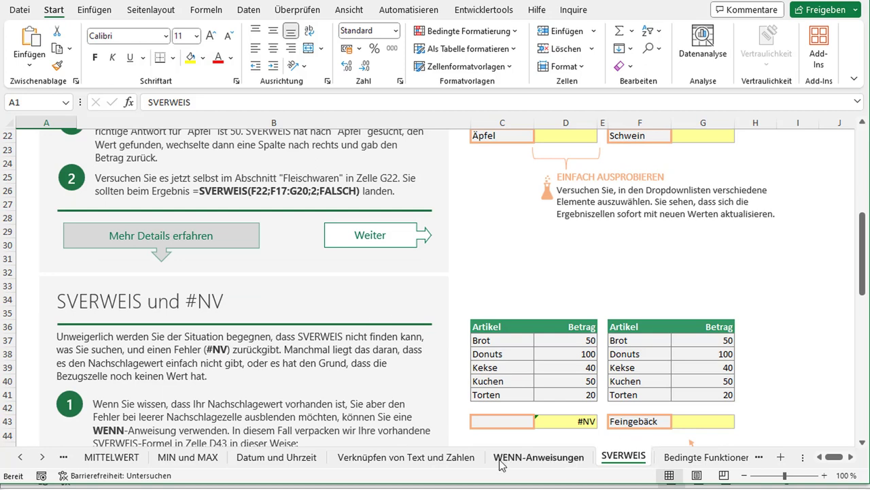
{"action": "left_click", "coordinate": [42, 456]}
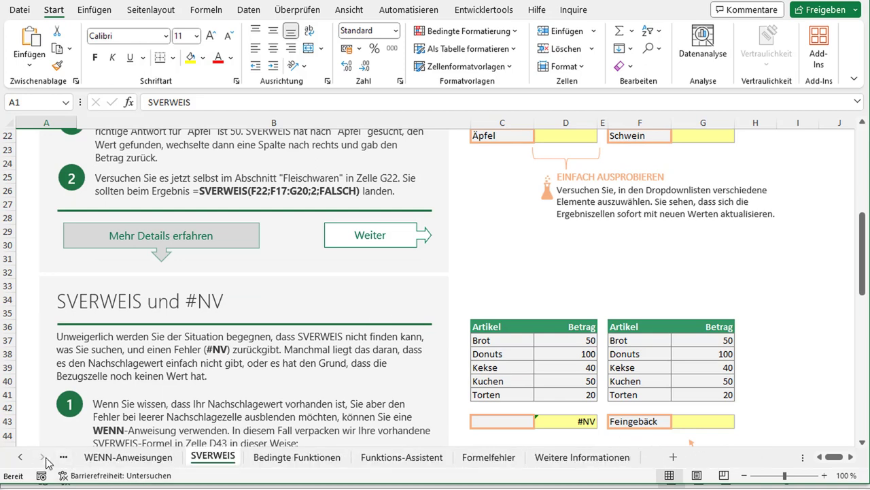
Switch to the Bedingte Funktionen sheet and scroll down through its examples.
{"action": "left_click", "coordinate": [303, 458]}
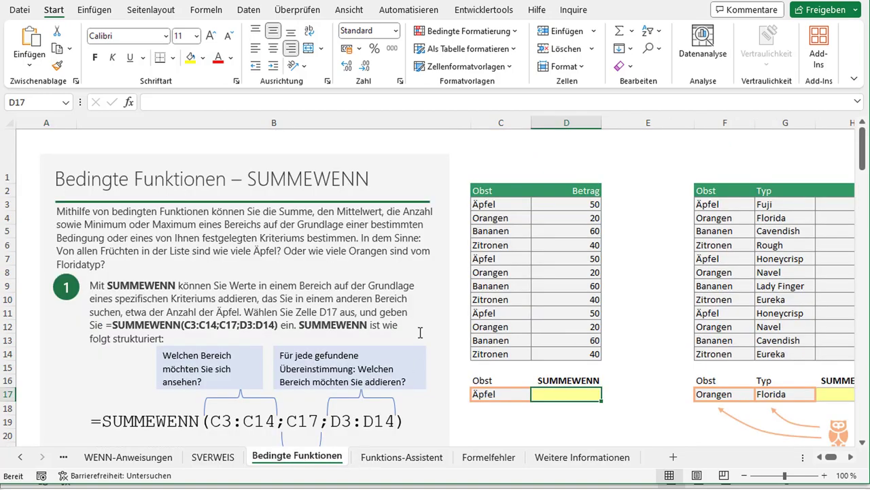
{"action": "scroll", "coordinate": [462, 333], "scroll_direction": "down", "scroll_amount": 1}
{"action": "scroll", "coordinate": [456, 337], "scroll_direction": "down", "scroll_amount": 2}
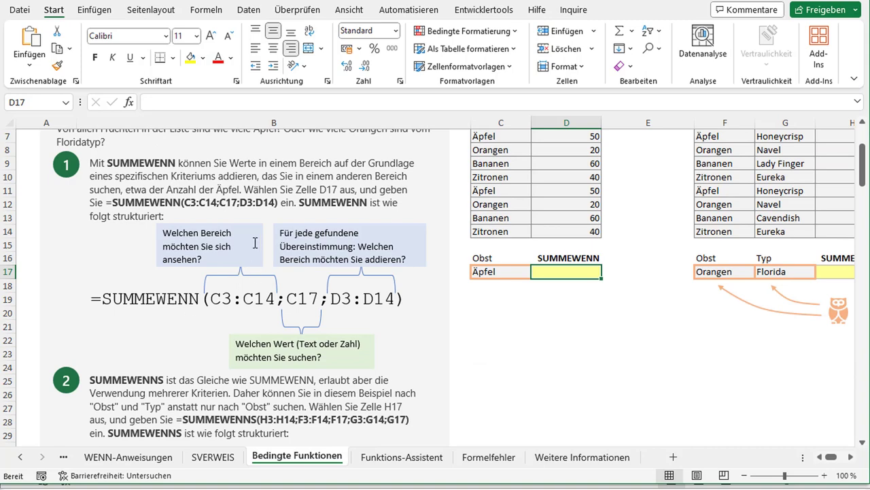
Move on to the Funktions-Assistent sheet and scroll down to the SVERWEIS example in D10.
{"action": "left_click", "coordinate": [416, 457]}
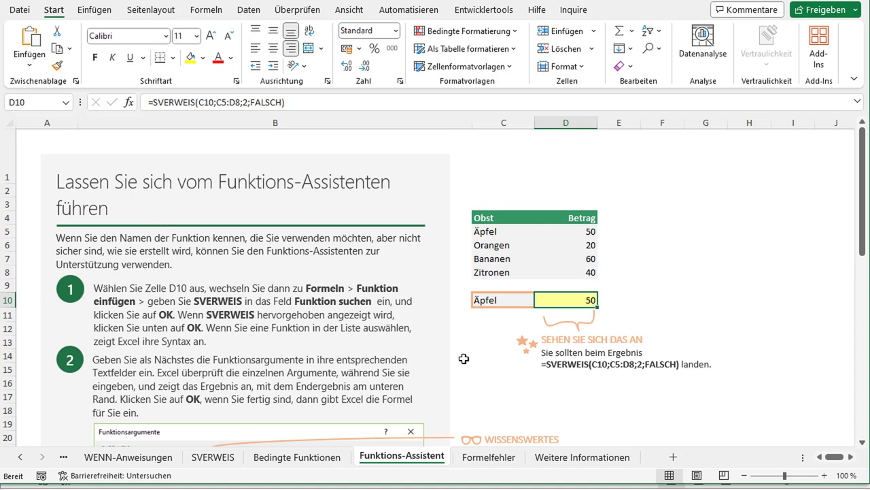
{"action": "scroll", "coordinate": [460, 357], "scroll_direction": "down", "scroll_amount": 3}
{"action": "scroll", "coordinate": [461, 358], "scroll_direction": "down", "scroll_amount": 3}
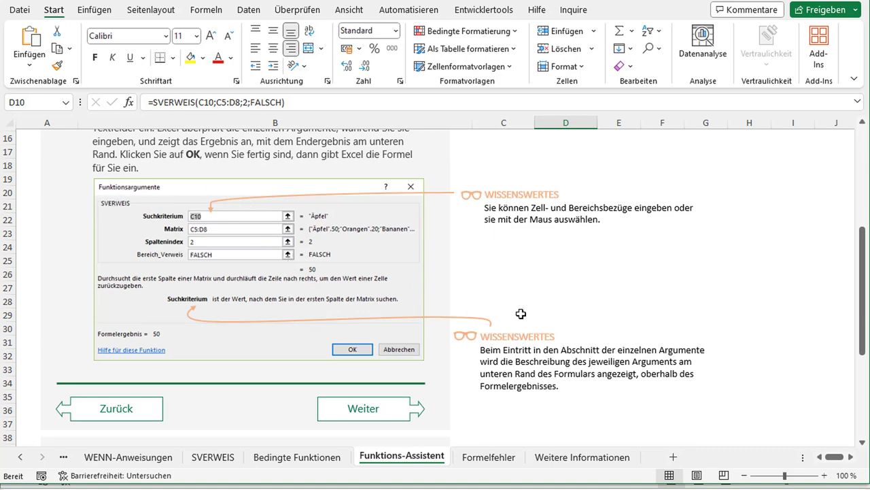
Go to the Formelfehler sheet and scroll through its #NV and #NAME? error guidance.
{"action": "left_click", "coordinate": [489, 457]}
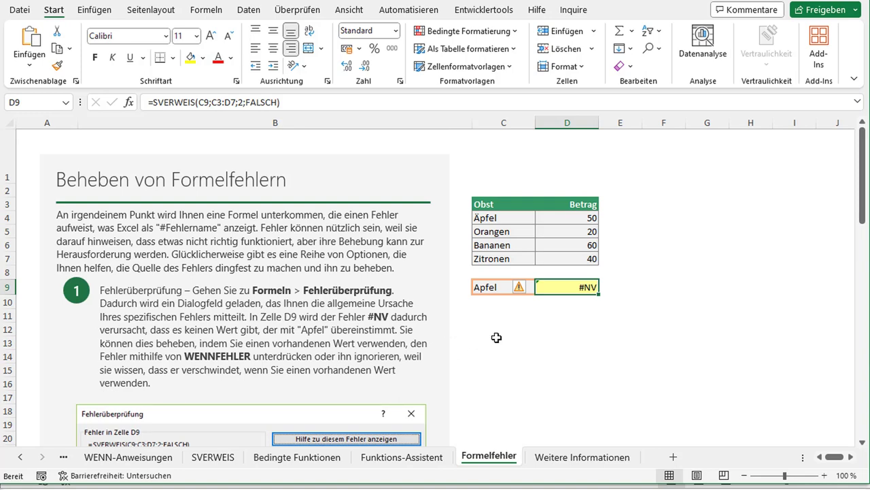
{"action": "scroll", "coordinate": [492, 336], "scroll_direction": "down", "scroll_amount": 2}
{"action": "scroll", "coordinate": [496, 337], "scroll_direction": "up", "scroll_amount": 1}
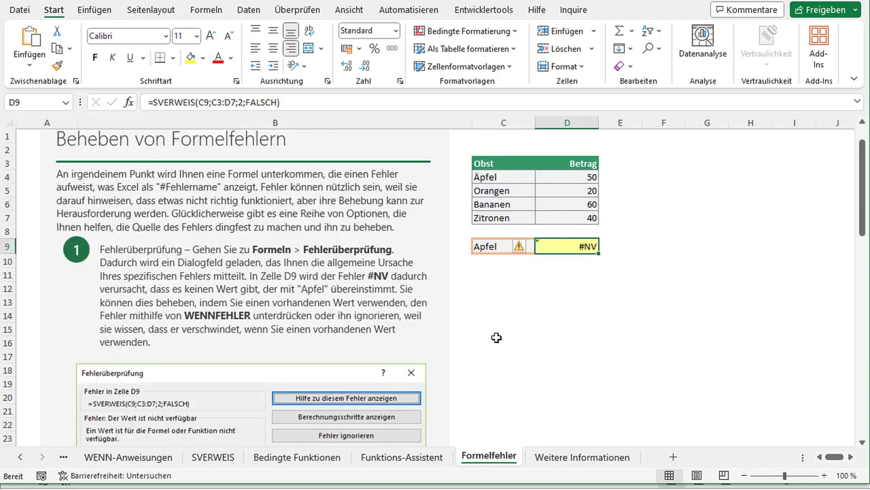
{"action": "scroll", "coordinate": [497, 337], "scroll_direction": "down", "scroll_amount": 1}
{"action": "scroll", "coordinate": [496, 335], "scroll_direction": "down", "scroll_amount": 3}
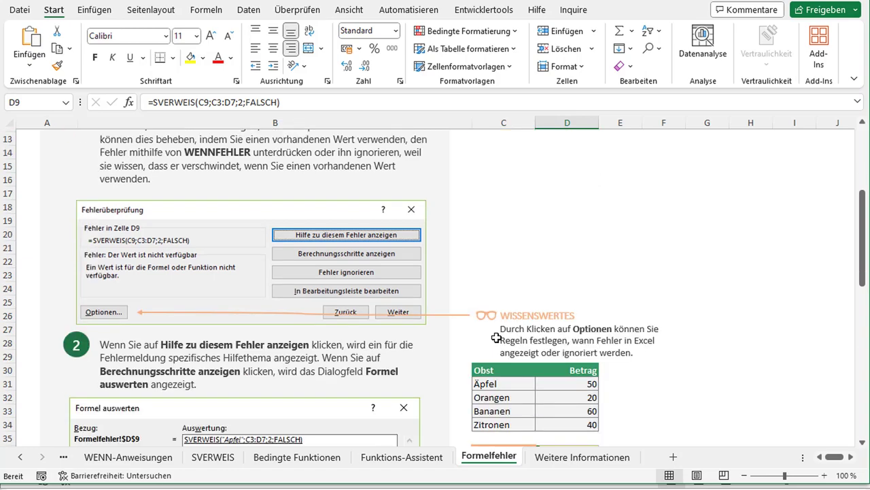
{"action": "scroll", "coordinate": [442, 320], "scroll_direction": "down", "scroll_amount": 3}
{"action": "scroll", "coordinate": [439, 326], "scroll_direction": "down", "scroll_amount": 2}
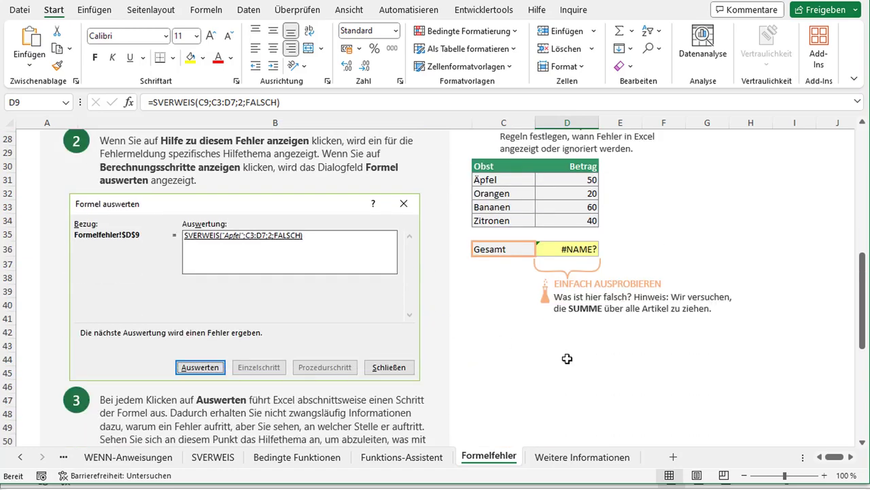
{"action": "scroll", "coordinate": [564, 357], "scroll_direction": "down", "scroll_amount": 2}
{"action": "scroll", "coordinate": [515, 343], "scroll_direction": "up", "scroll_amount": 2}
{"action": "scroll", "coordinate": [514, 343], "scroll_direction": "up", "scroll_amount": 2}
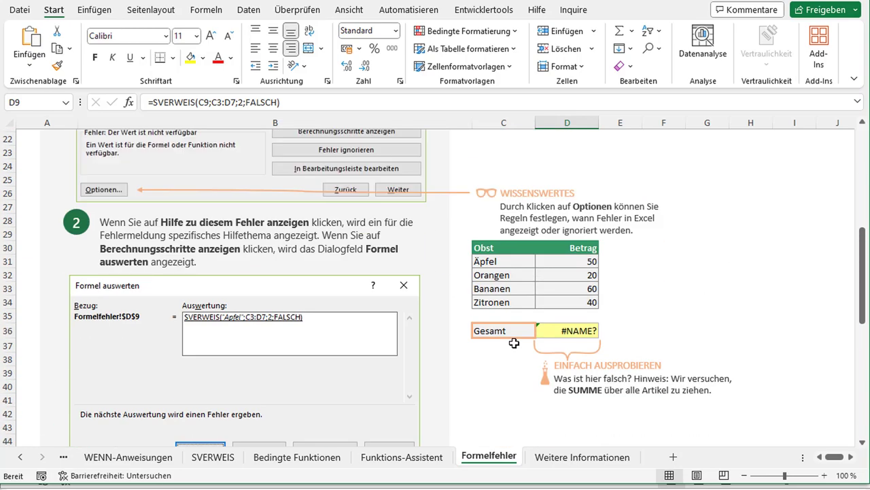
{"action": "scroll", "coordinate": [514, 342], "scroll_direction": "up", "scroll_amount": 3}
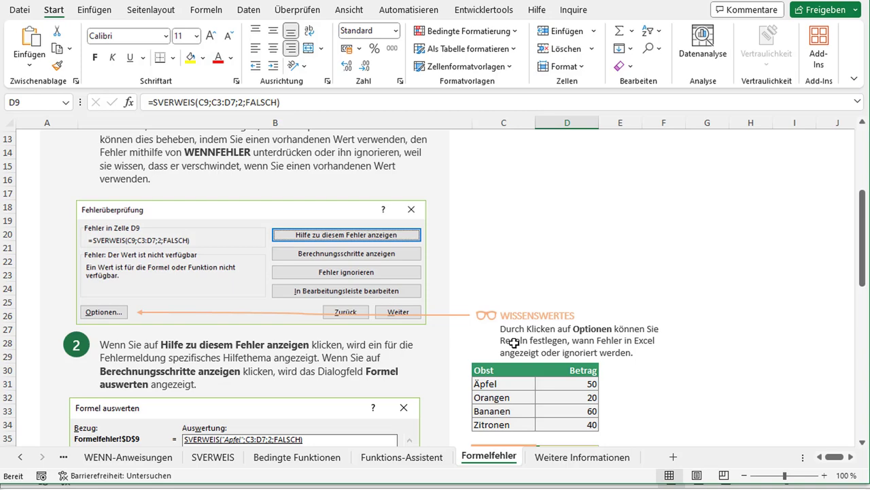
{"action": "scroll", "coordinate": [514, 343], "scroll_direction": "up", "scroll_amount": 1}
{"action": "scroll", "coordinate": [515, 344], "scroll_direction": "up", "scroll_amount": 2}
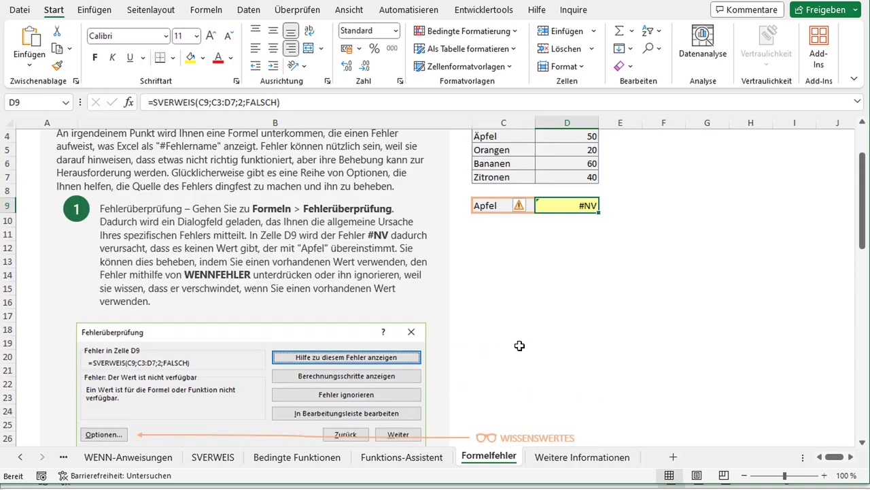
Show the final Weitere Informationen sheet with its 'Weitere Fragen zu Excel?' learning links.
{"action": "left_click", "coordinate": [586, 457]}
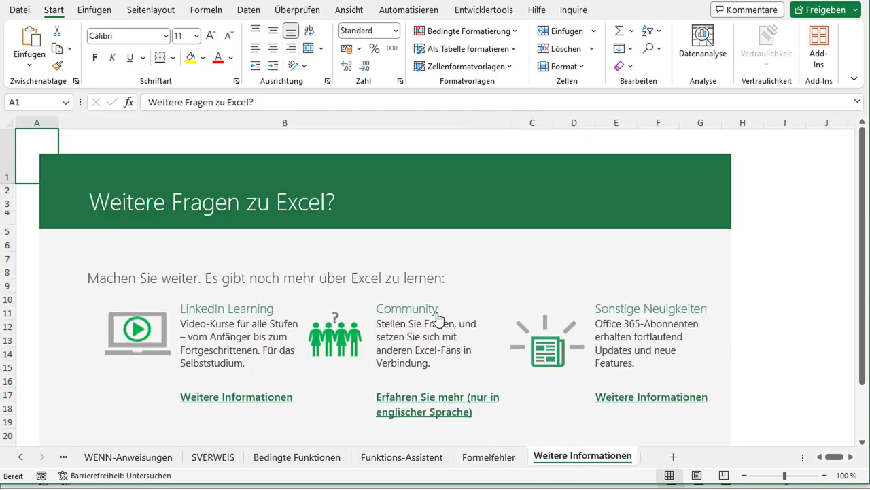
{"action": "scroll", "coordinate": [408, 292], "scroll_direction": "down", "scroll_amount": 2}
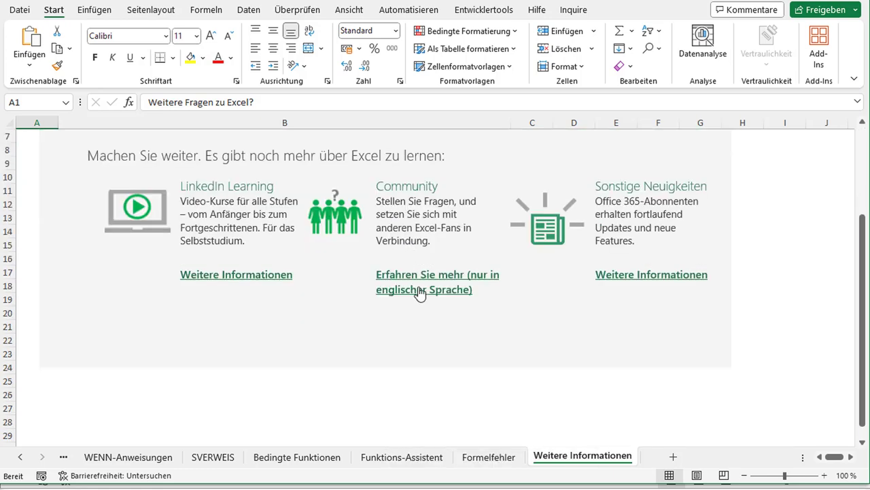
{"action": "scroll", "coordinate": [420, 293], "scroll_direction": "up", "scroll_amount": 1}
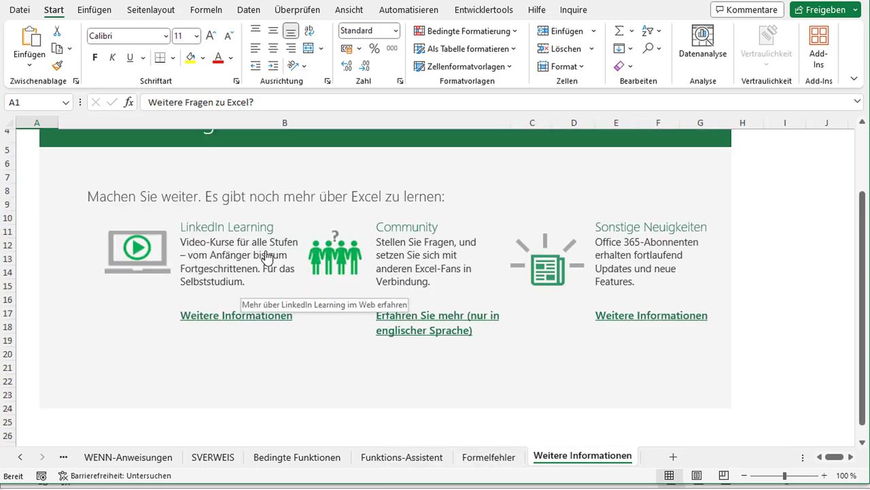